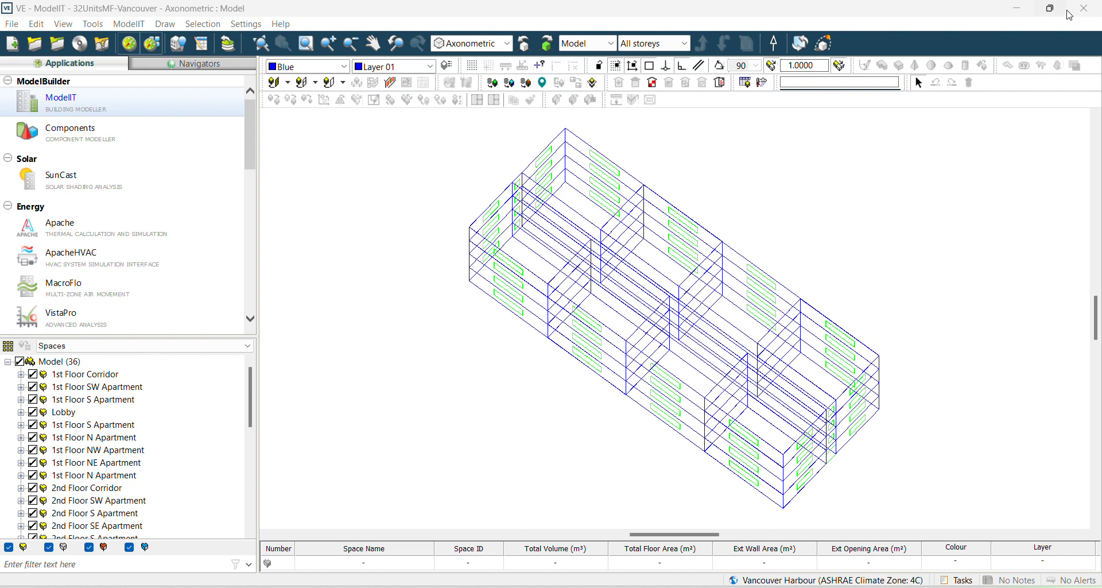
- Switch to ApacheHVAC and open the HPWH system file from the 32UnitsMF-Vancouver project folder
click(82, 259)
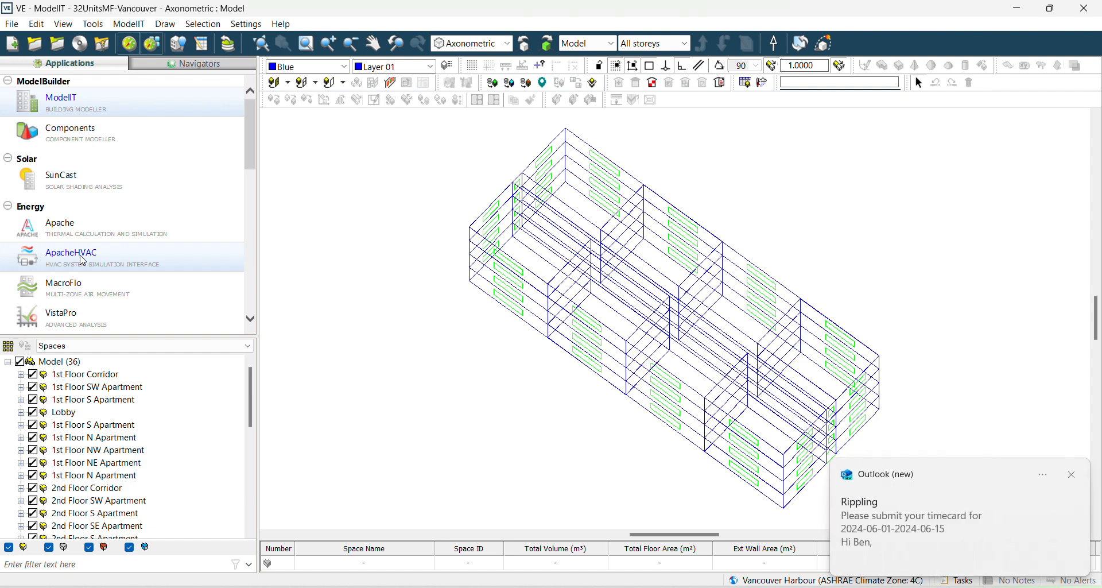
click(1076, 478)
click(291, 66)
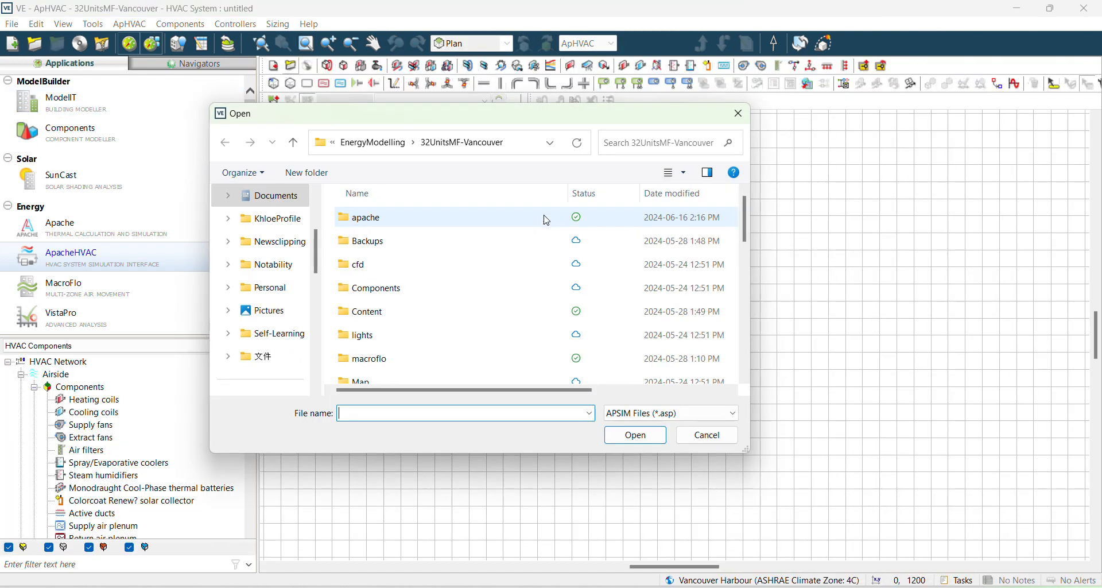
scroll(492, 221, down, 10)
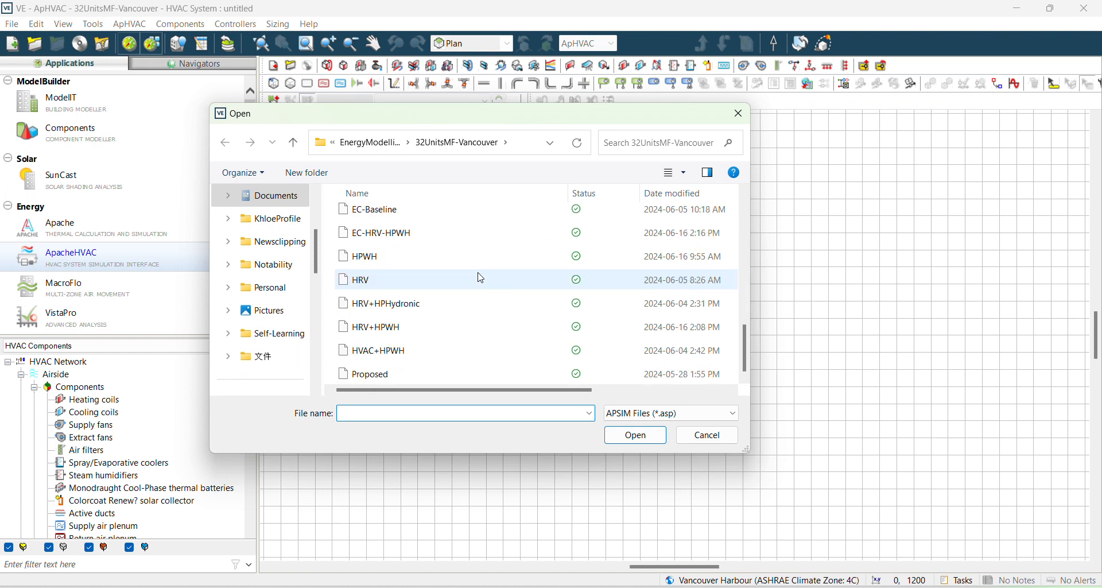
scroll(478, 276, up, 2)
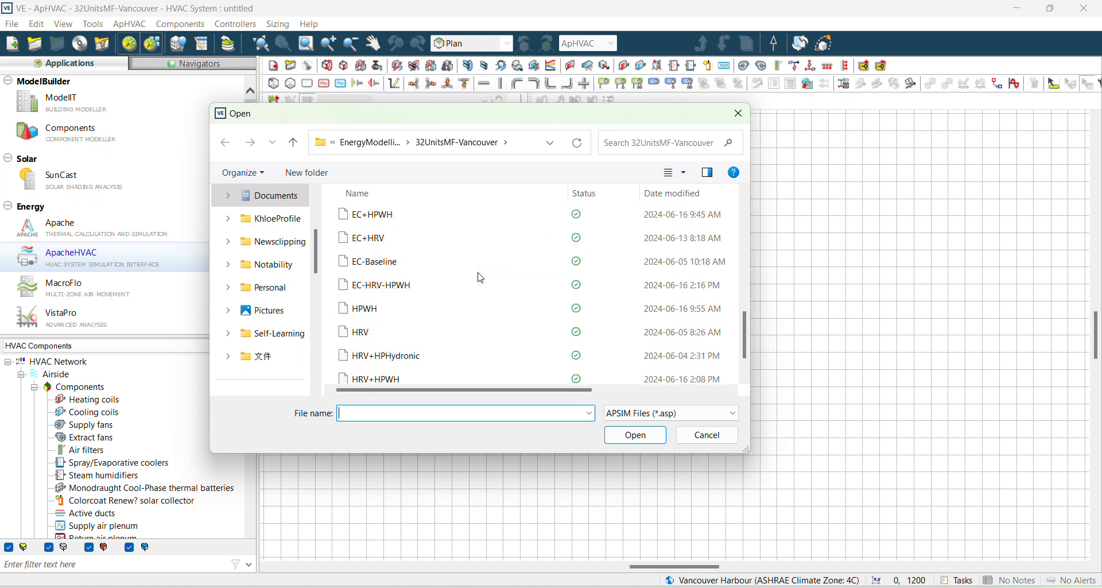
click(441, 309)
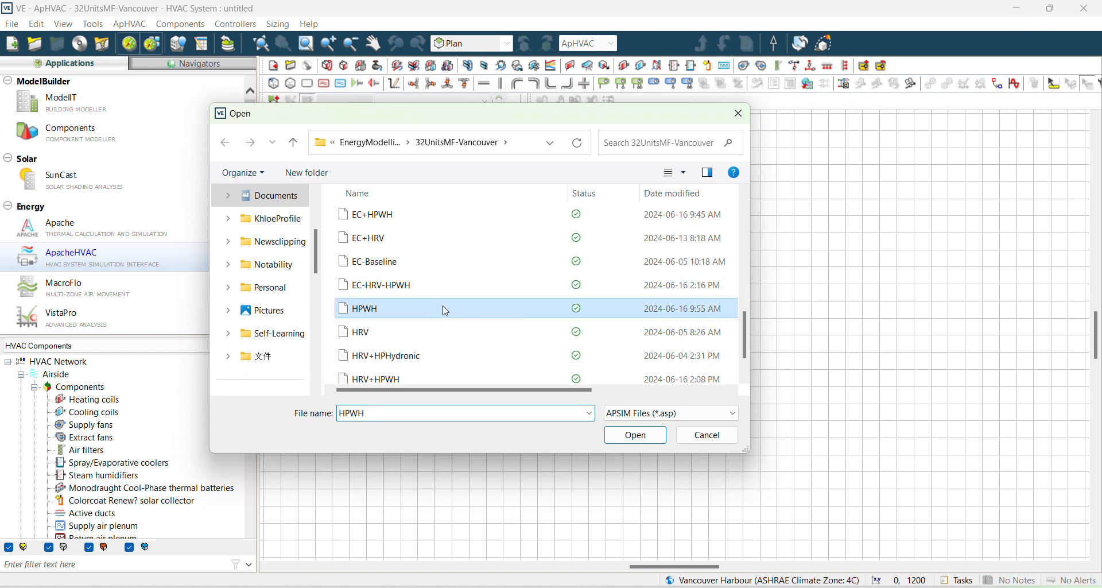
click(621, 435)
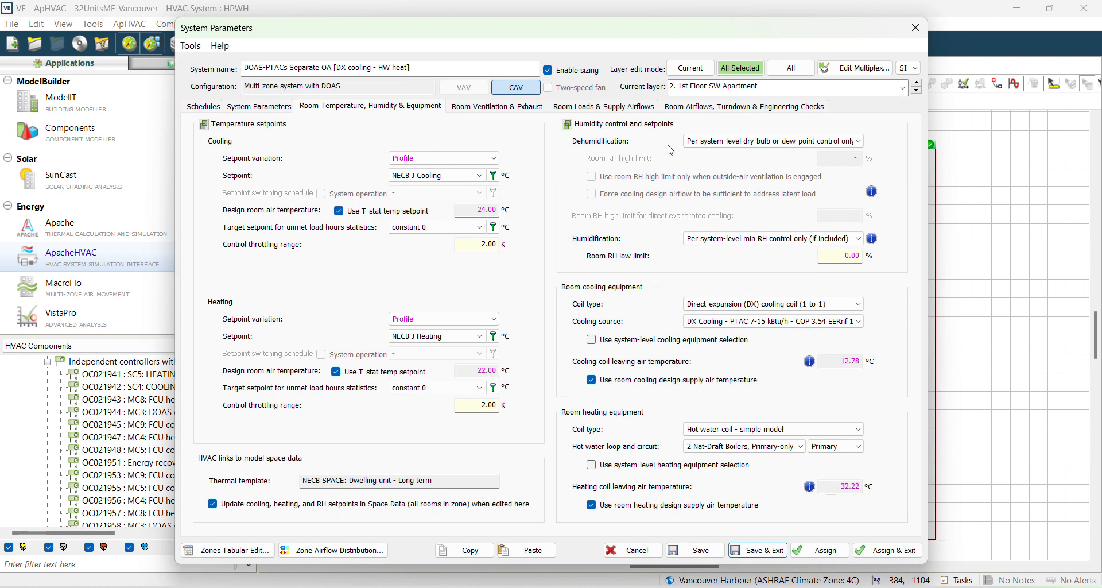
- Review the DOAS-PTACs system's schedules, system parameters and room temperature and humidity settings, then close its parameters
click(204, 107)
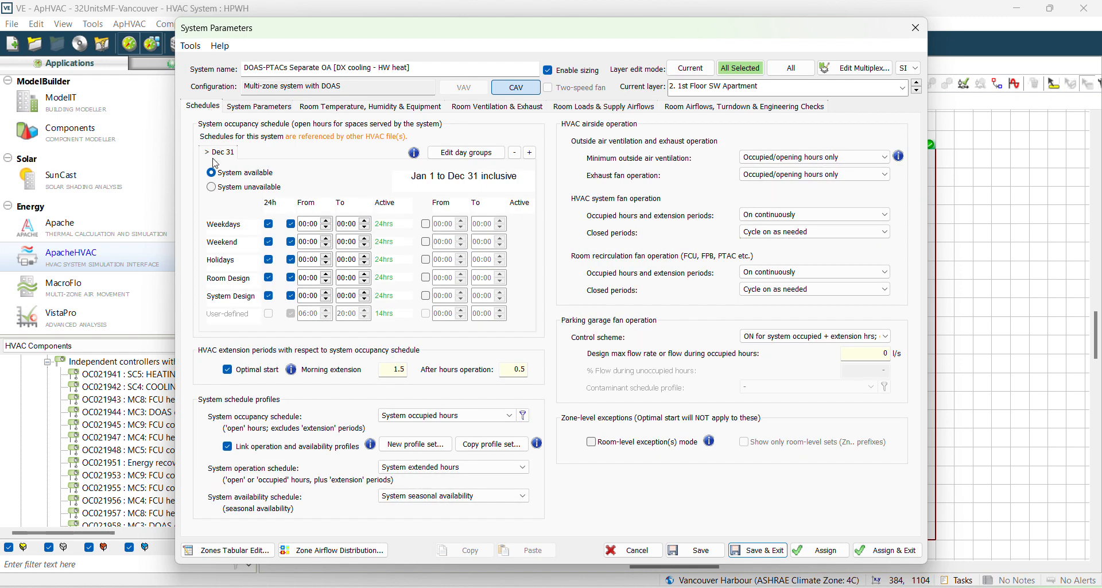
click(264, 108)
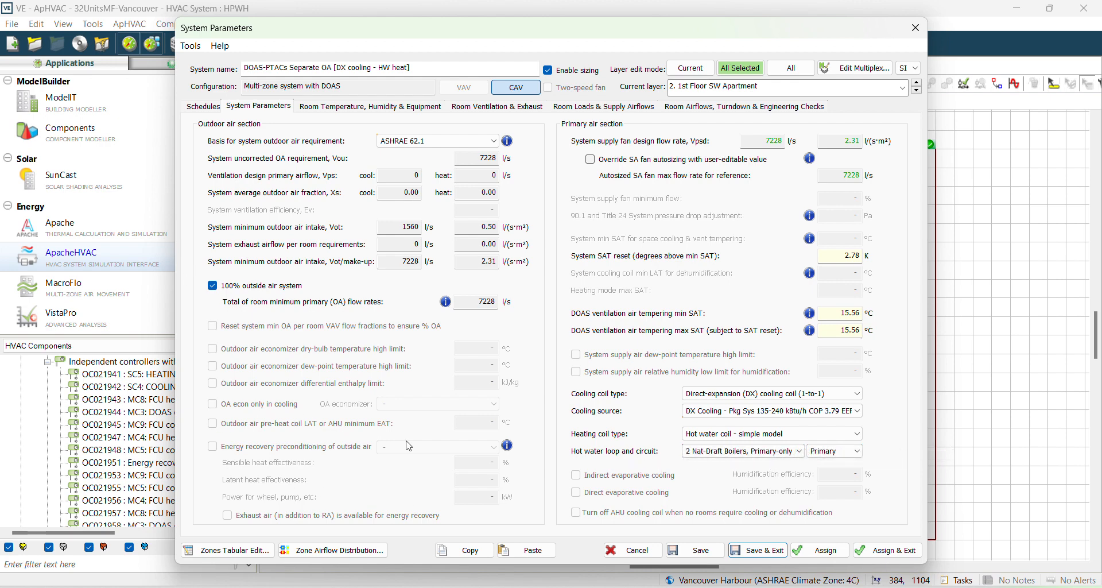
click(334, 108)
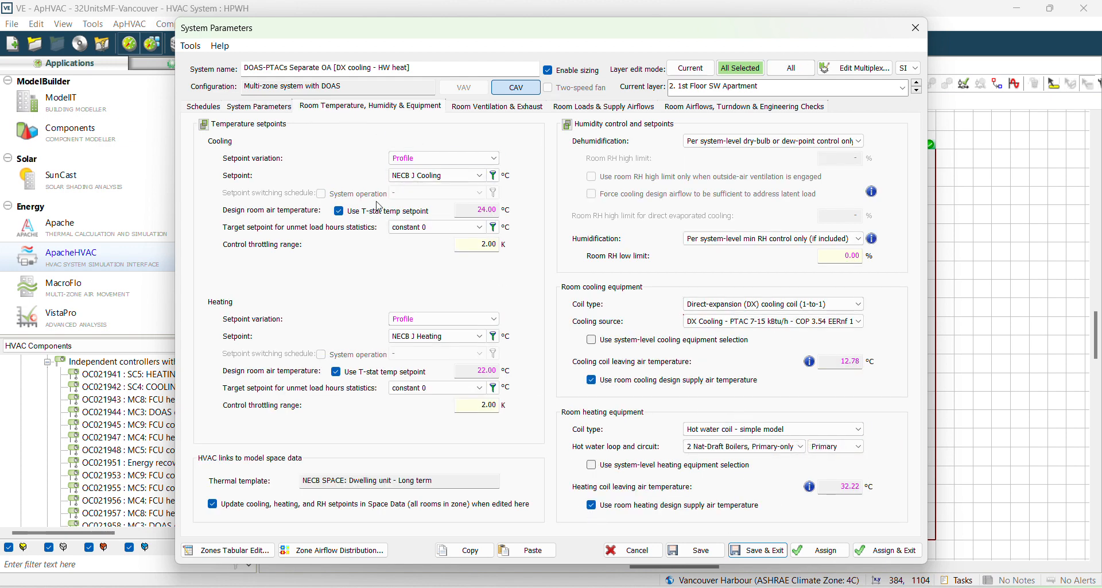
click(921, 34)
- Find the waterside components in the HVAC tree and expand the DHW systems and the HPWH-CO2 hot water loop
scroll(194, 431, down, 10)
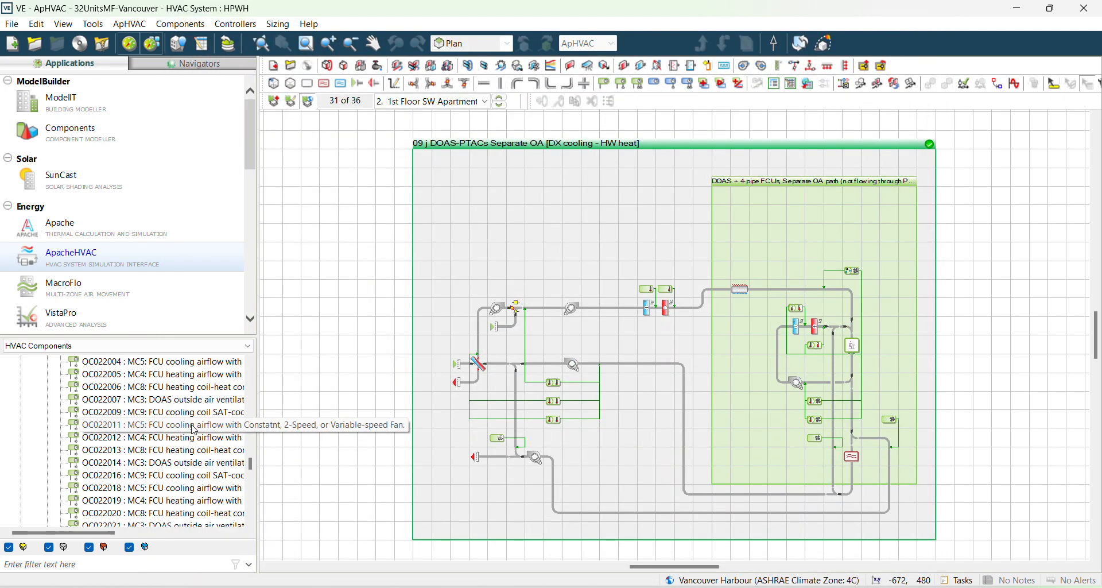
scroll(194, 430, down, 10)
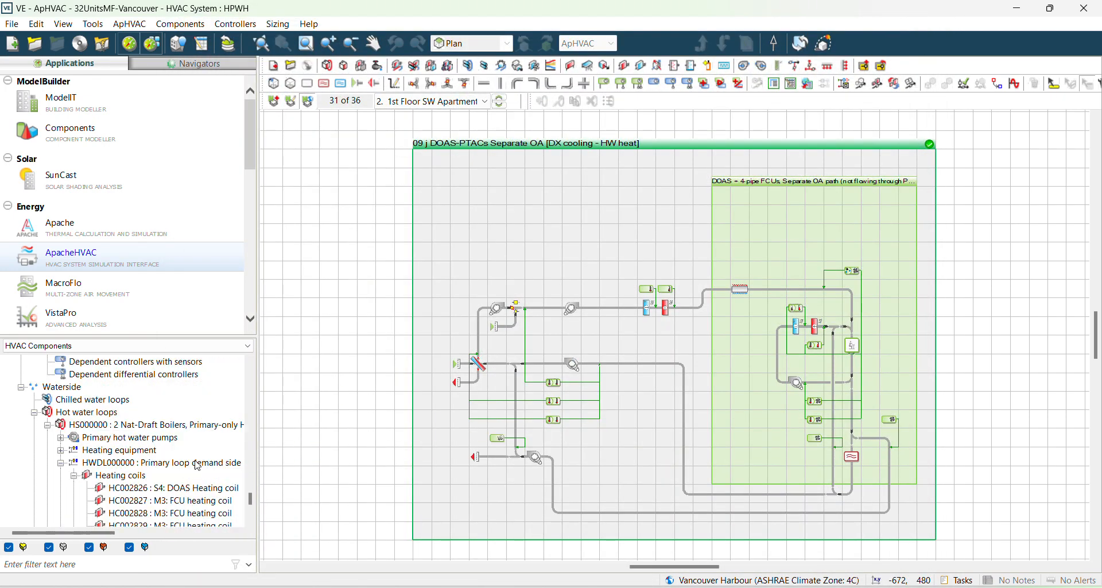
scroll(198, 466, down, 12)
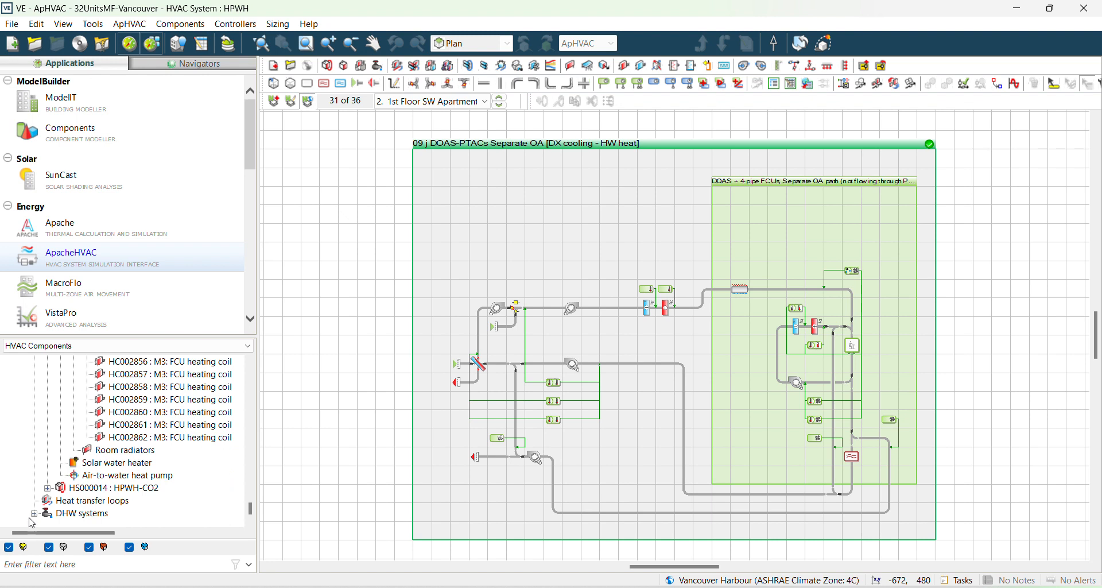
click(34, 514)
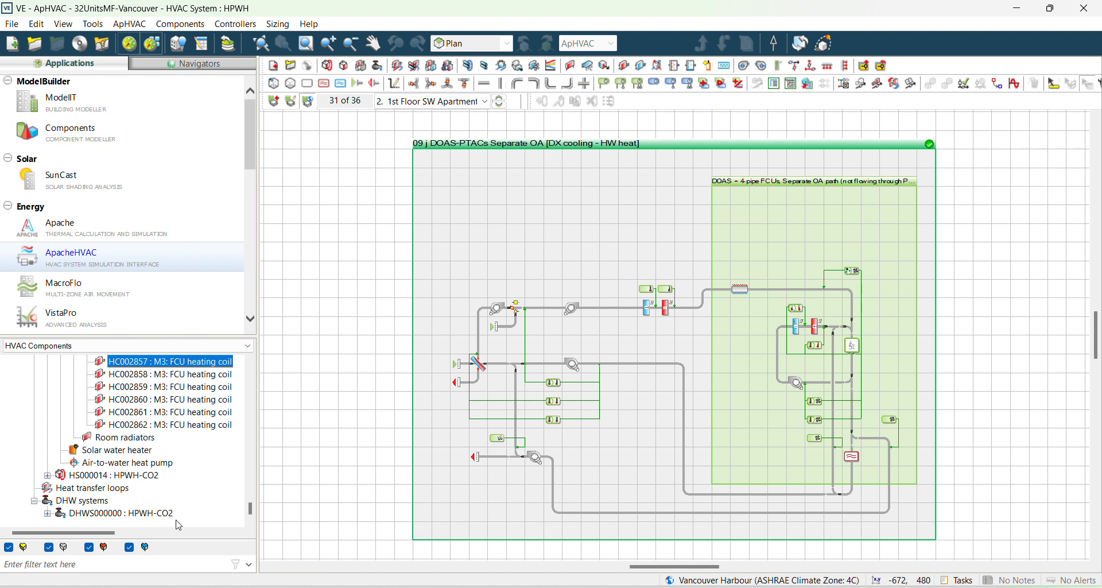
click(48, 476)
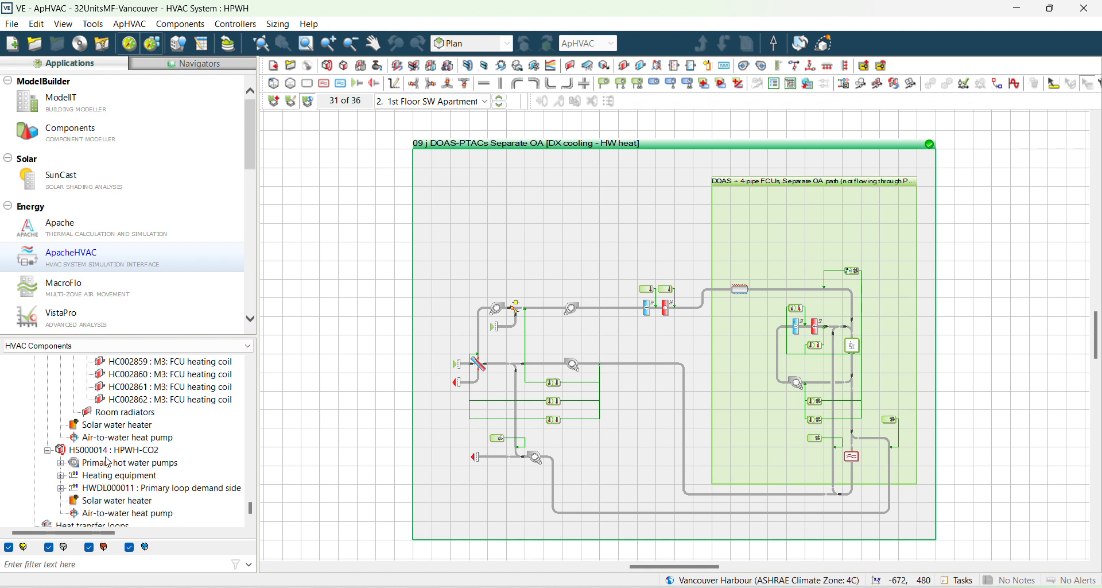
- Display the schematic of the HPWH-CO2 domestic hot water system, followed by that of the HPWH-CO2 hot water loop
click(132, 451)
scroll(151, 502, down, 1)
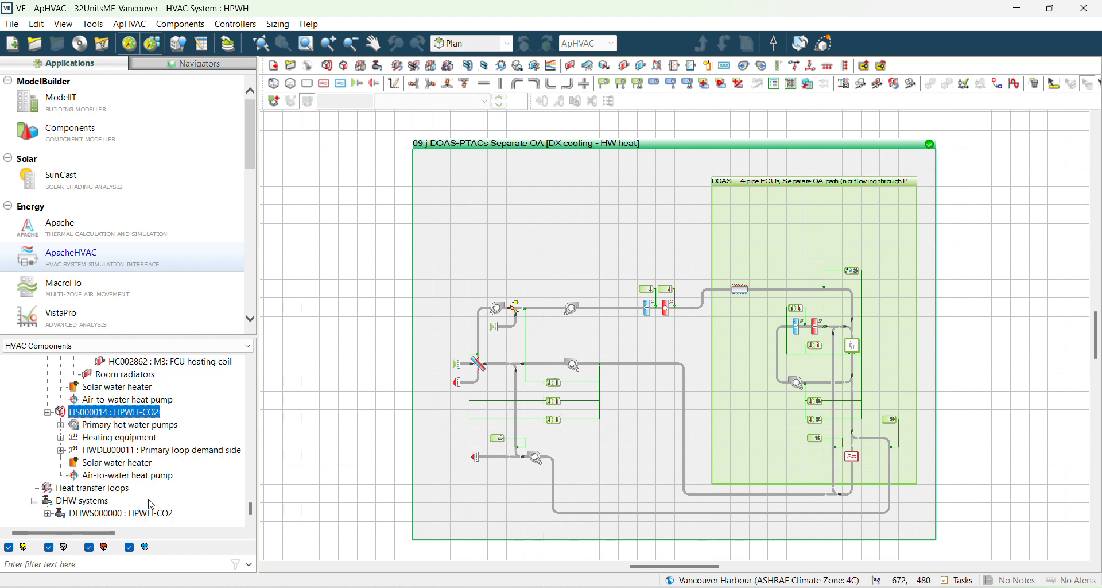
double_click(151, 516)
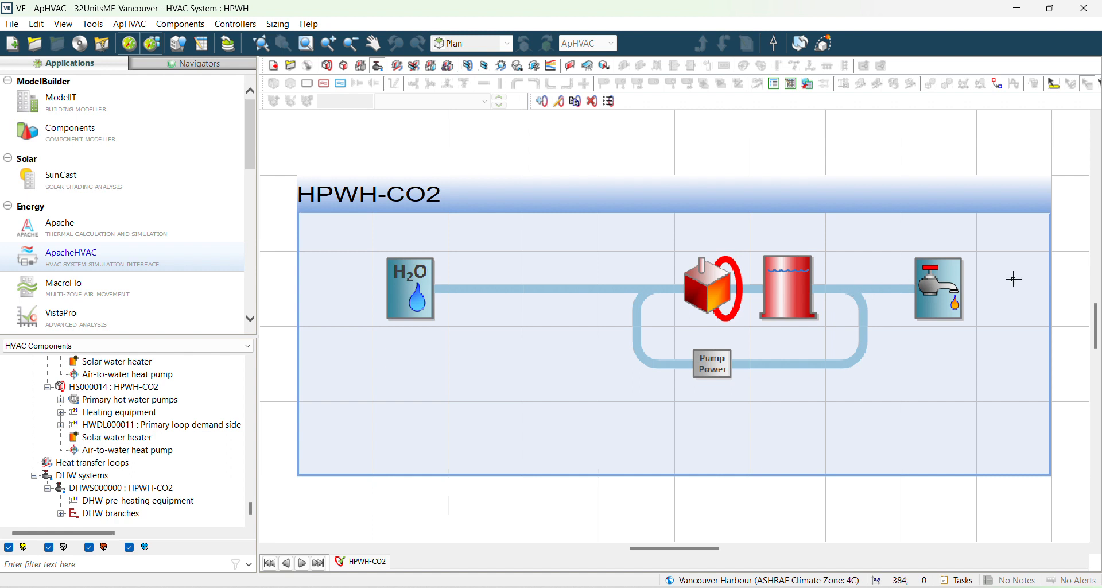
click(155, 390)
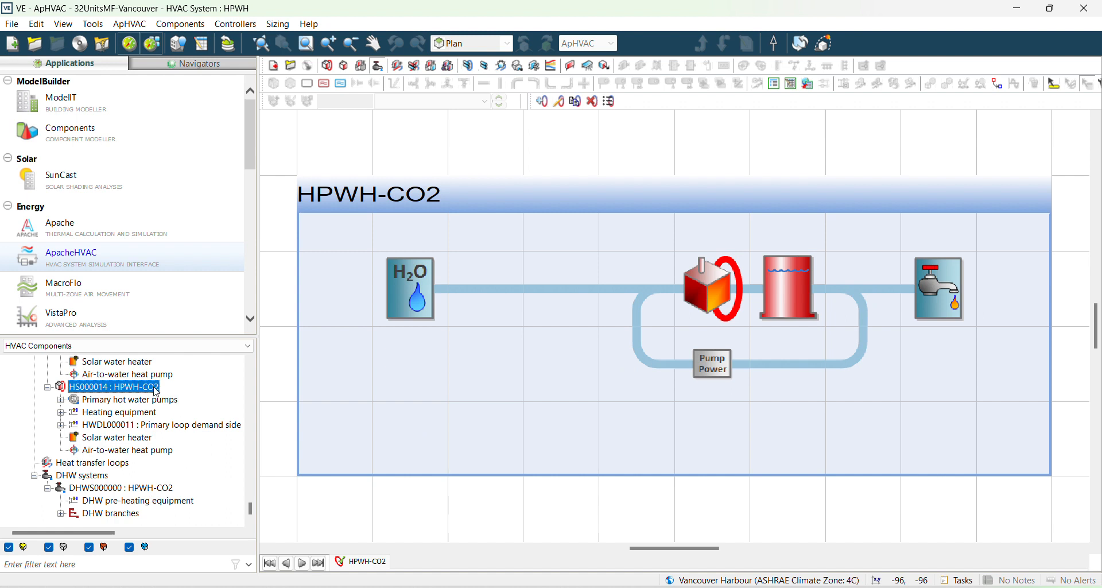
double_click(103, 392)
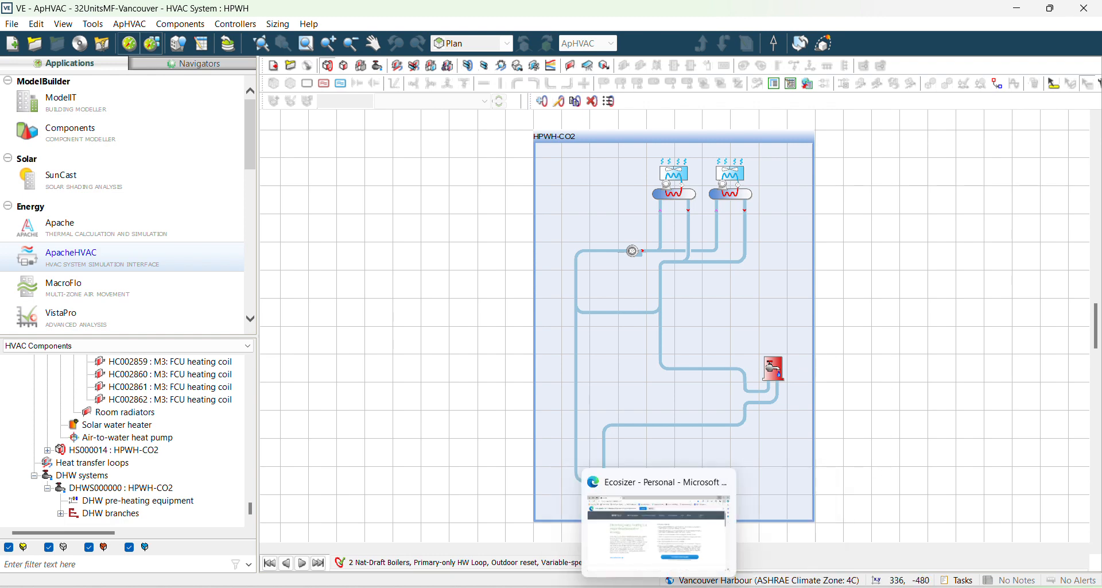
- Switch to the Ecosizer page in Microsoft Edge and enter 31 apartments and 31 people for the multifamily building
click(659, 586)
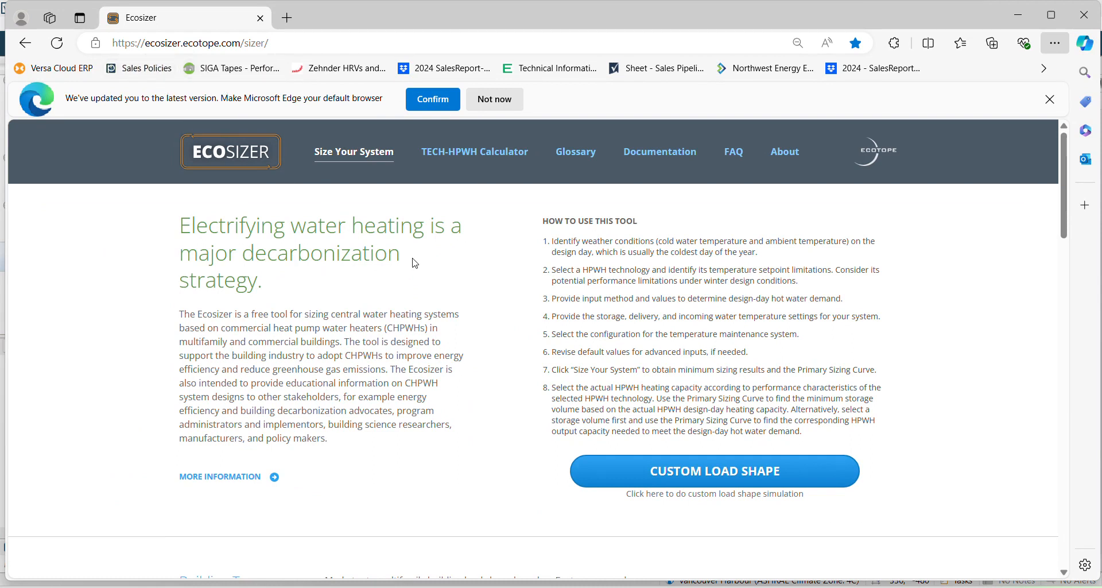
scroll(479, 385, down, 4)
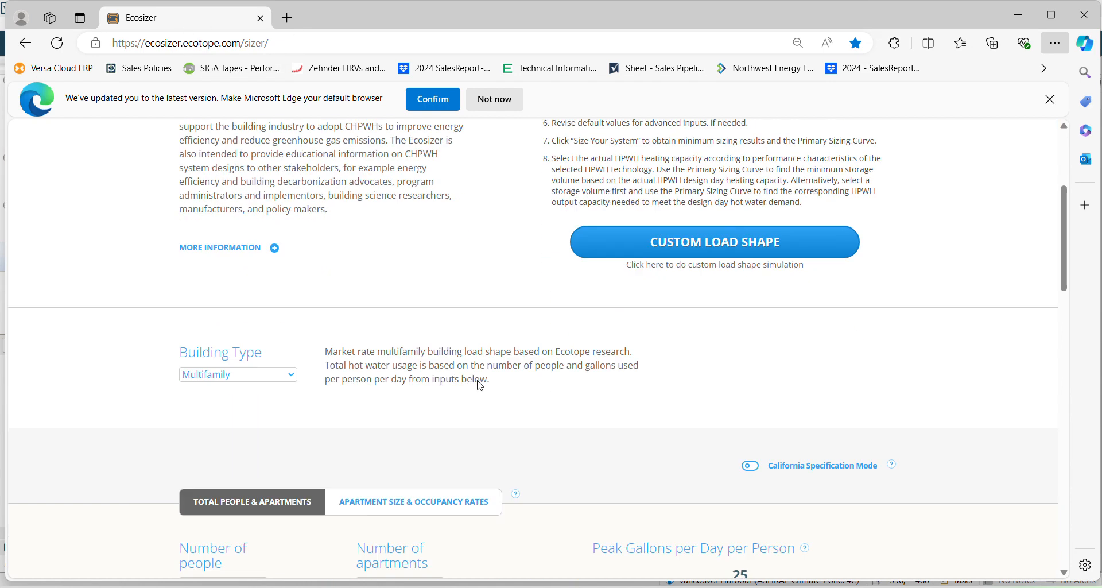
scroll(480, 385, down, 1)
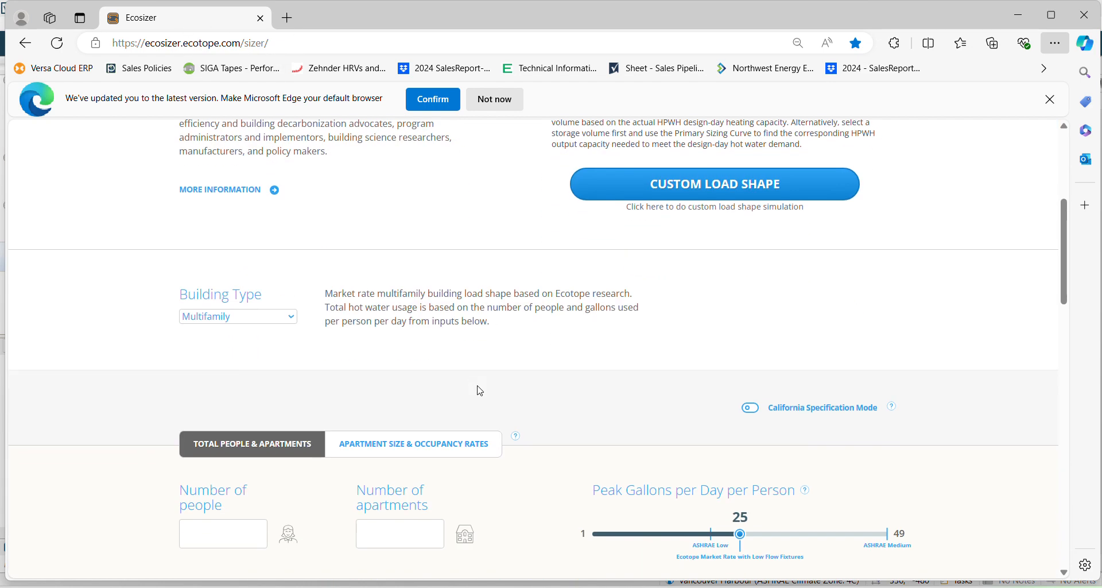
scroll(480, 394, down, 1)
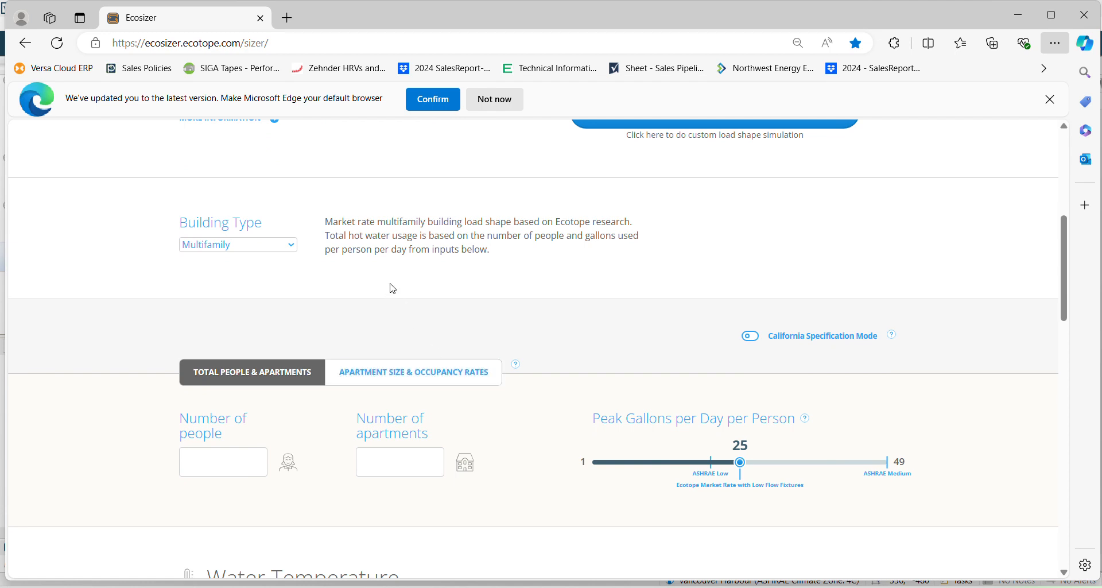
scroll(515, 299, down, 2)
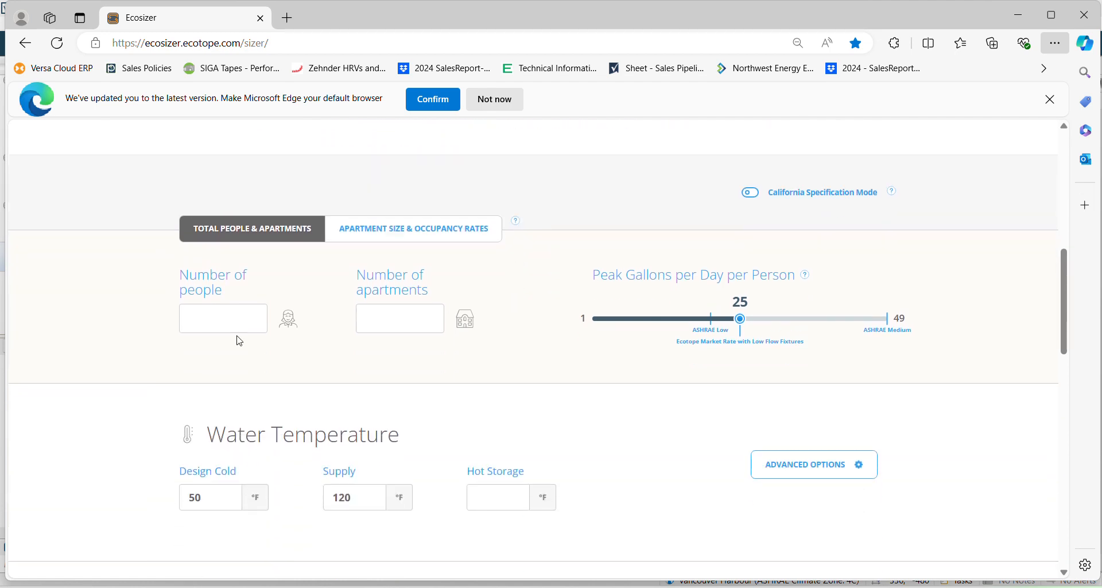
click(440, 320)
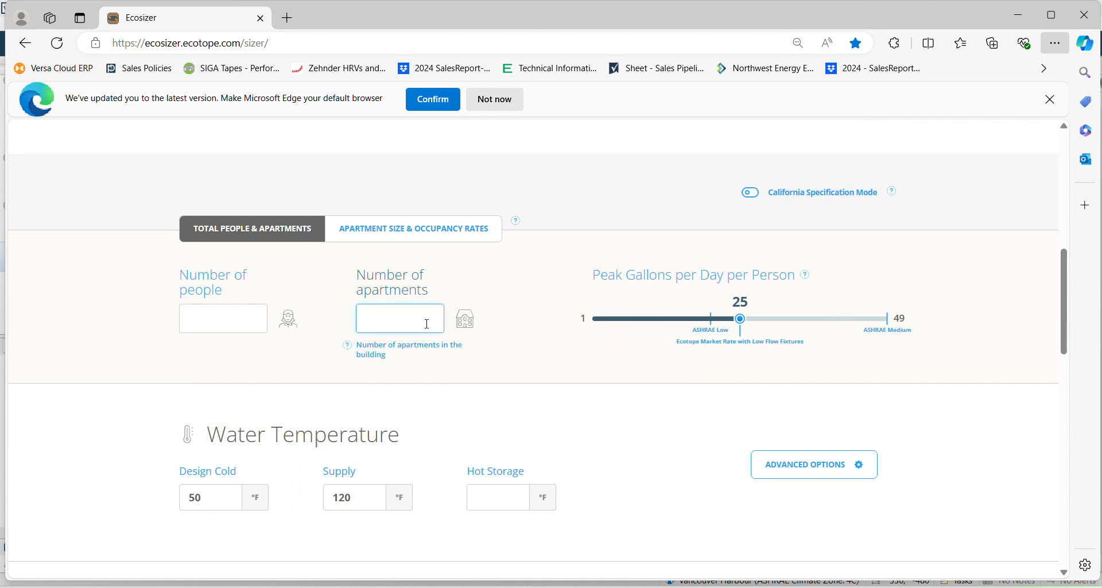
text(31)
click(212, 325)
text(31)
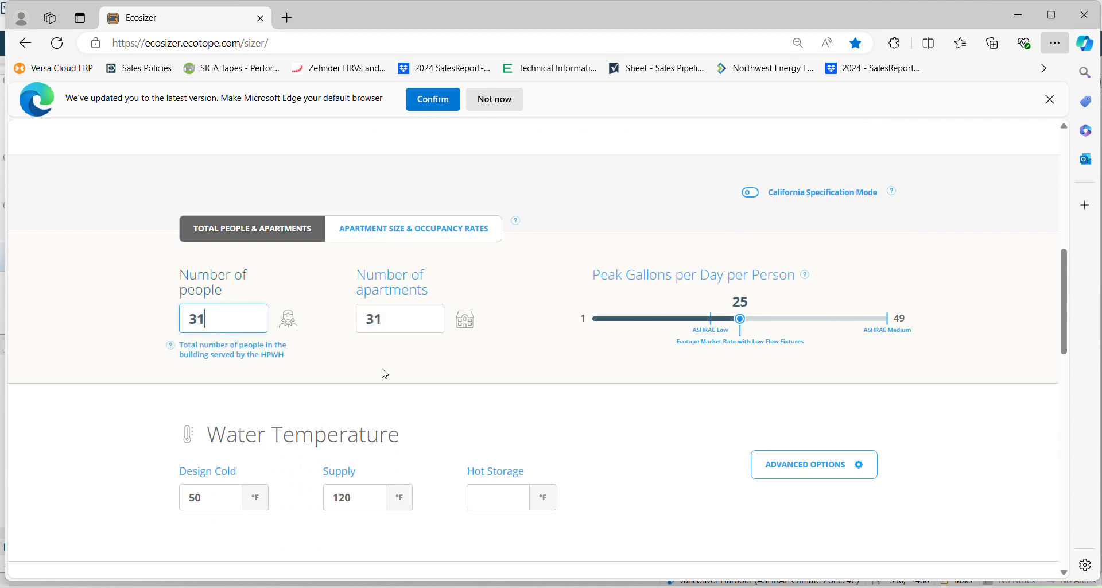
- Set the hot storage water temperature to 150 °F and look over the temperature maintenance system options
scroll(388, 371, down, 2)
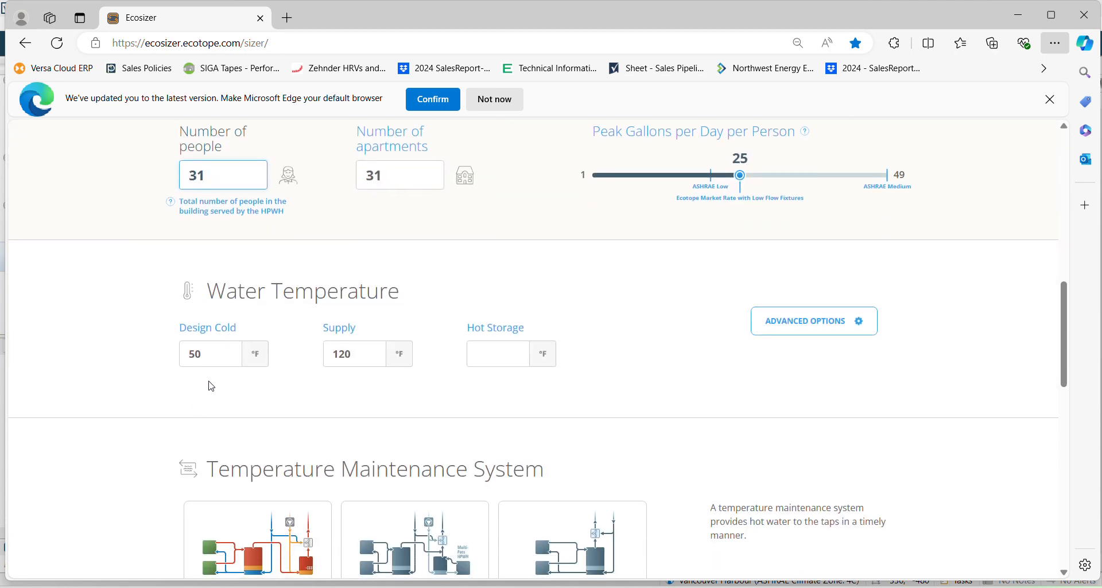
click(490, 347)
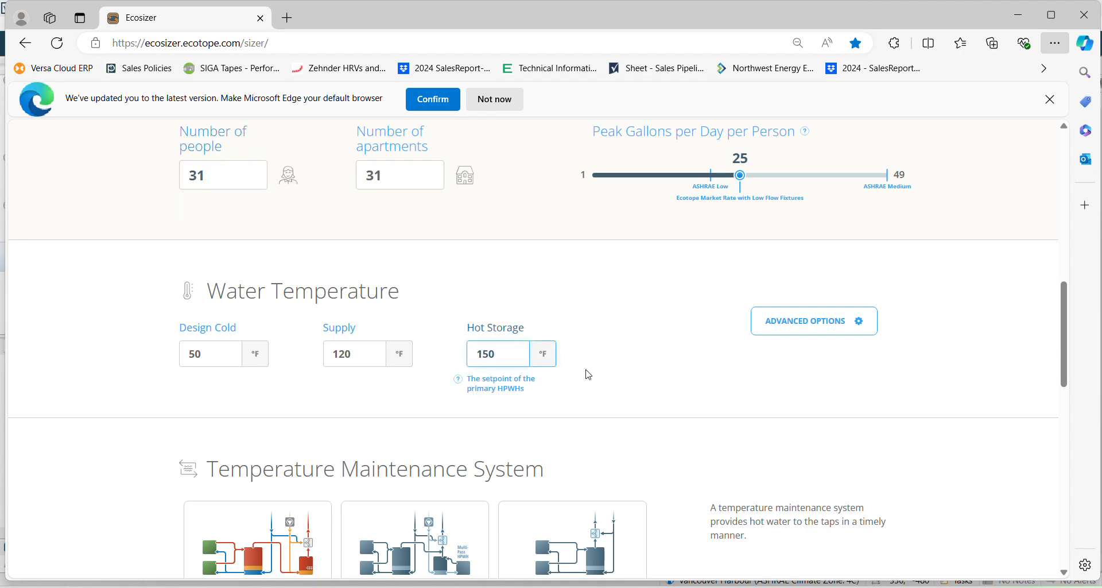
scroll(568, 386, down, 6)
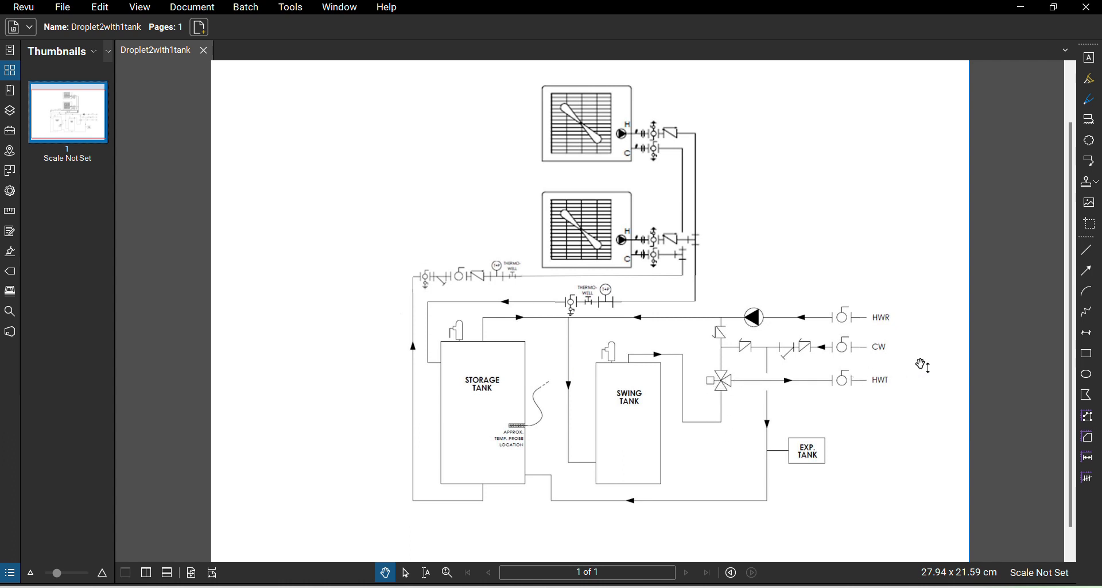
- Put away the Droplet2with1tank drawing in Bluebeam Revu and return to the HPWH-CO2 loop in IES VE
click(1021, 8)
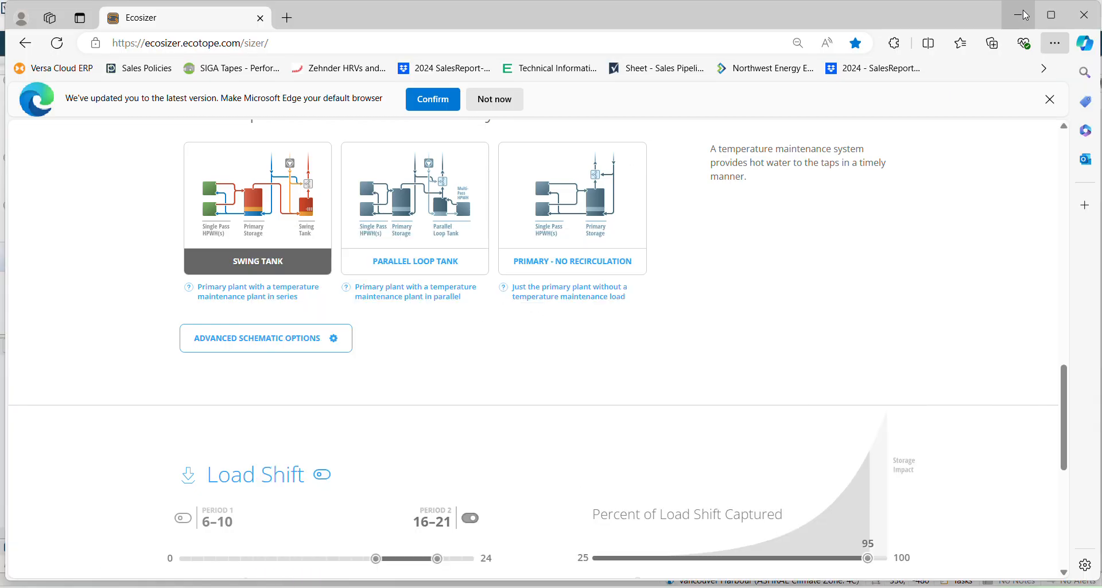
mouse_move(753, 586)
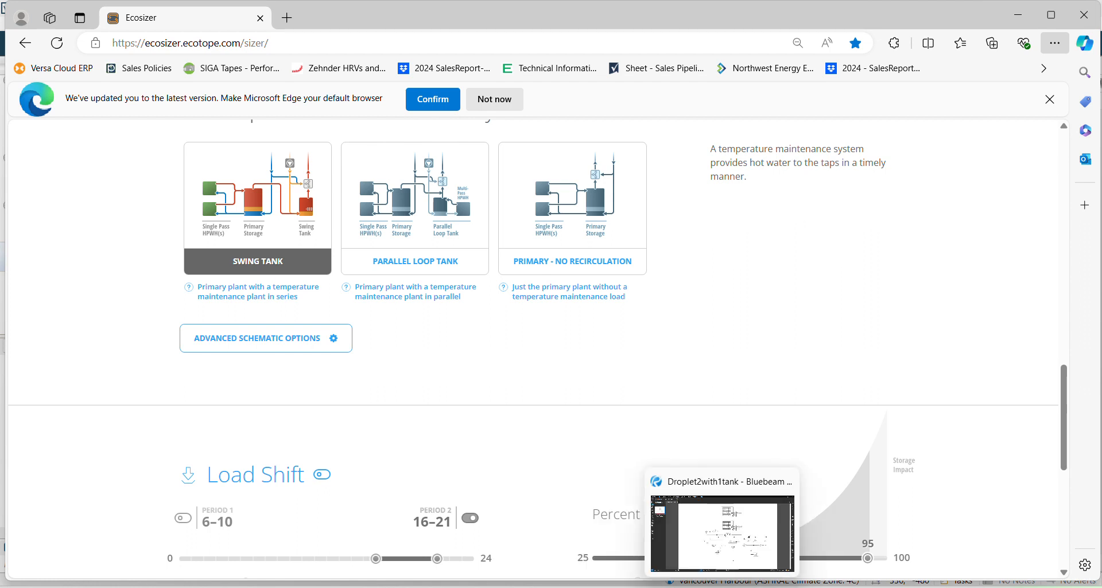
click(753, 586)
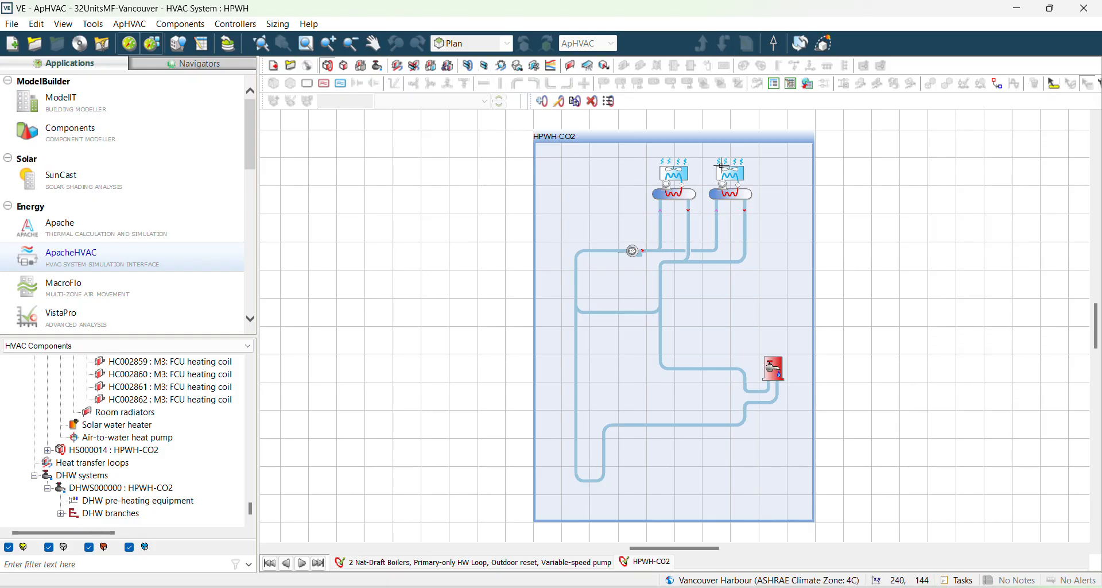
- Open the settings of central plant heat pump (1) and review its equipment, reference condition and performance curves pages
click(673, 175)
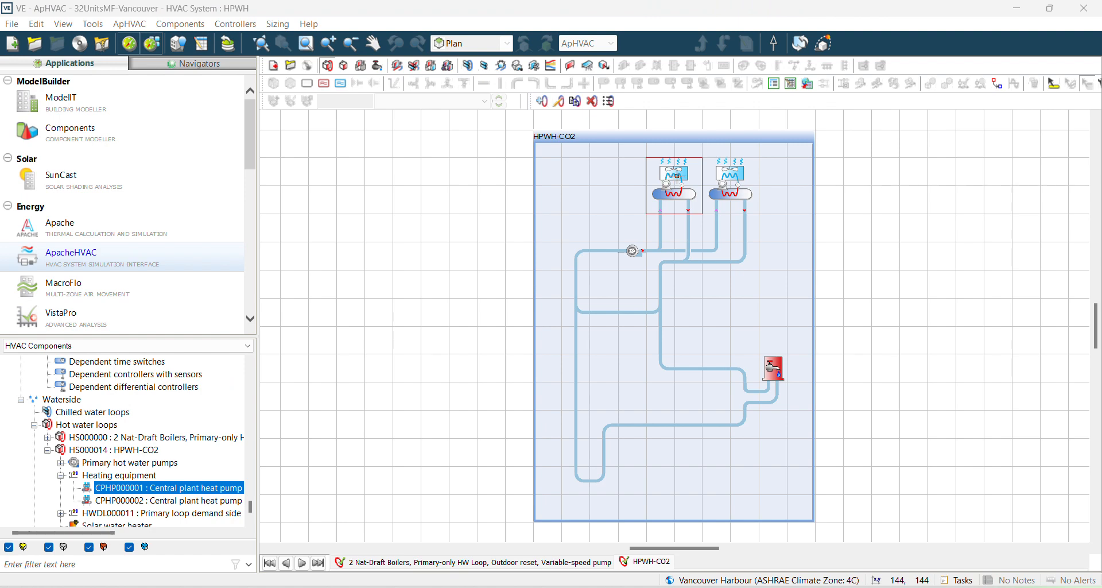
double_click(677, 176)
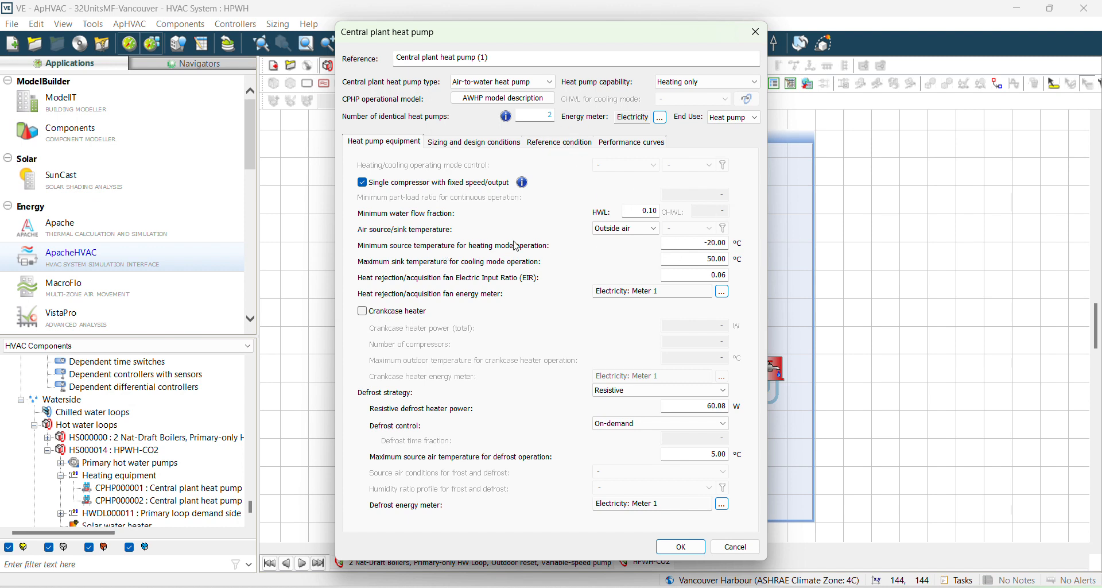
click(566, 146)
click(634, 144)
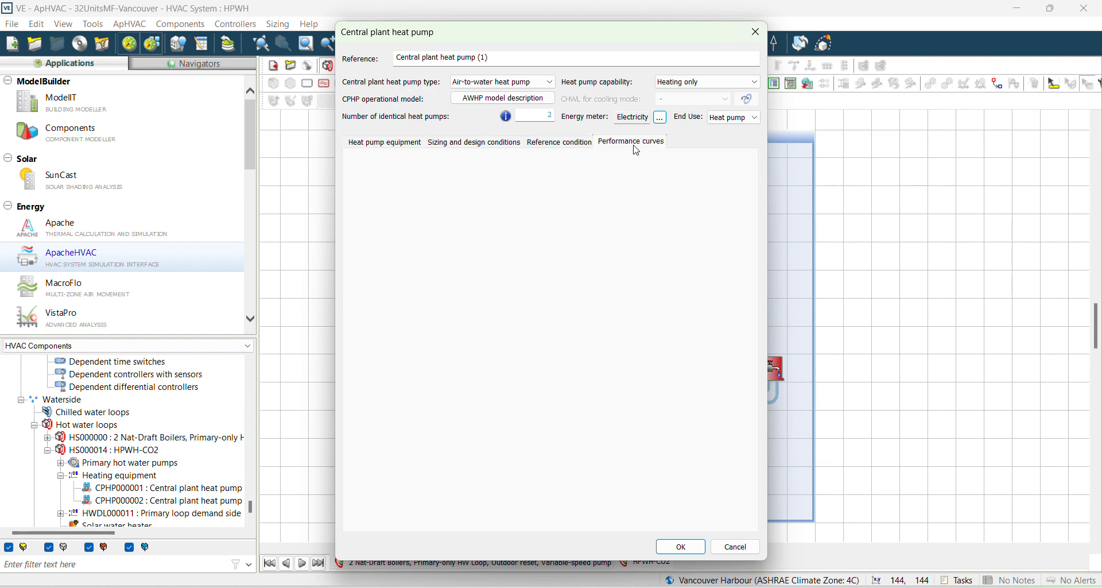
click(394, 147)
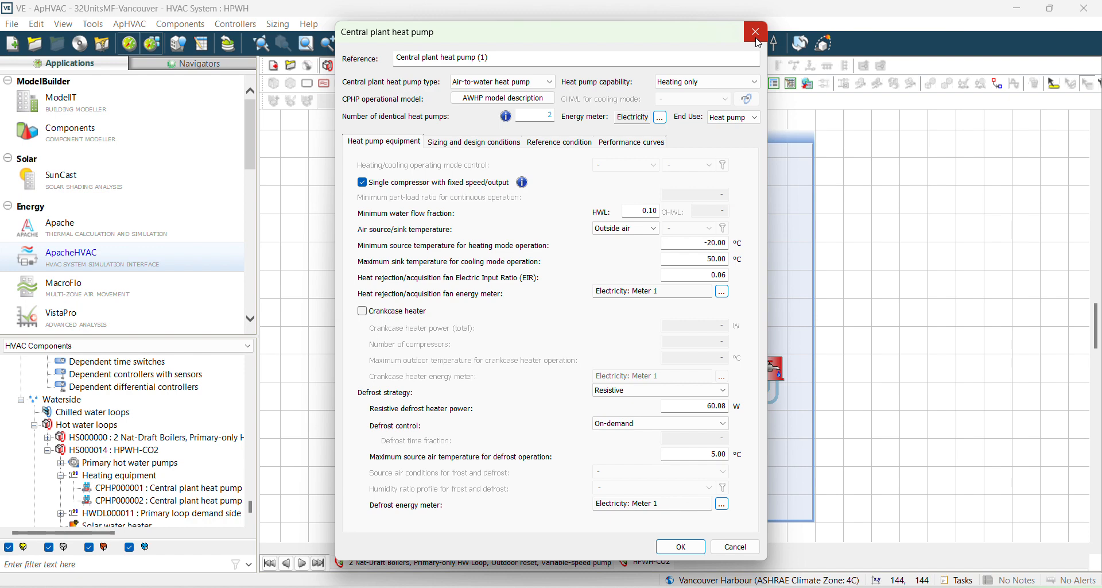
- Cancel the heat pump settings and review the HPWH-CO2 hot water loop's main, pre-heating, heat recovery and heating equipment set pages
click(725, 550)
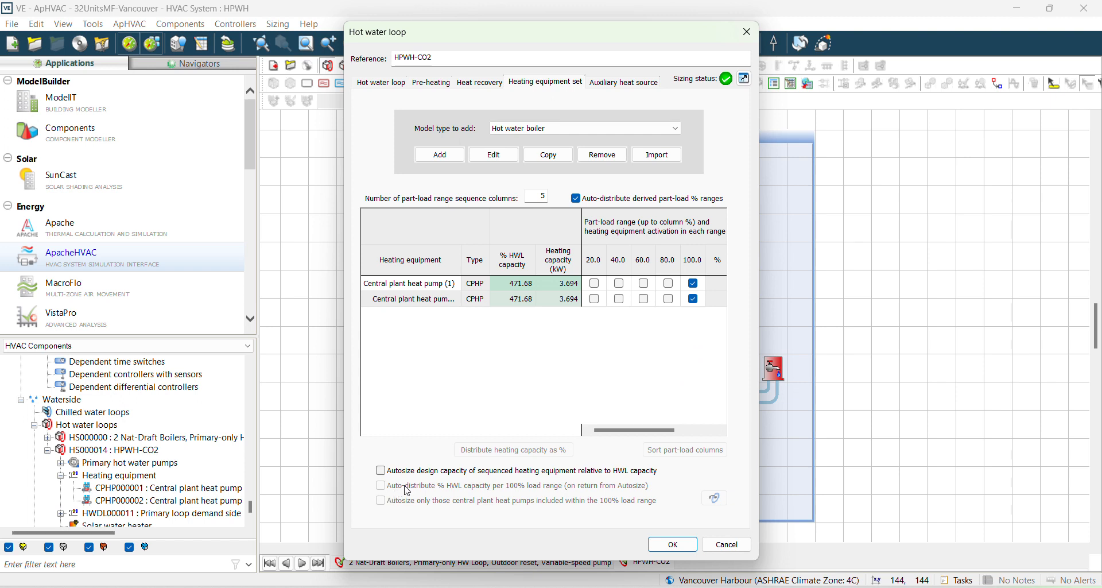
click(726, 544)
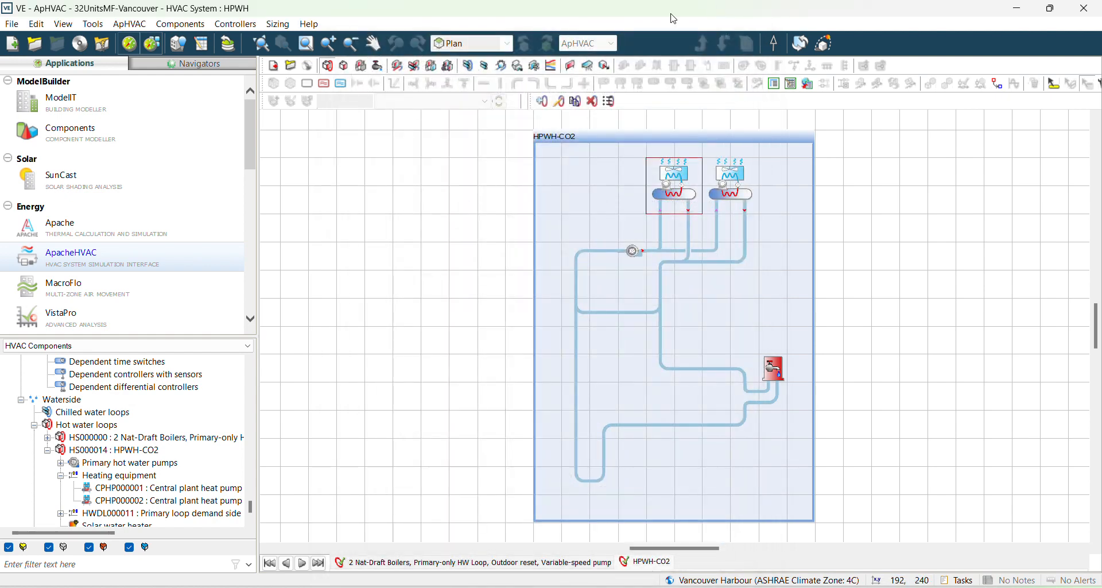
double_click(664, 141)
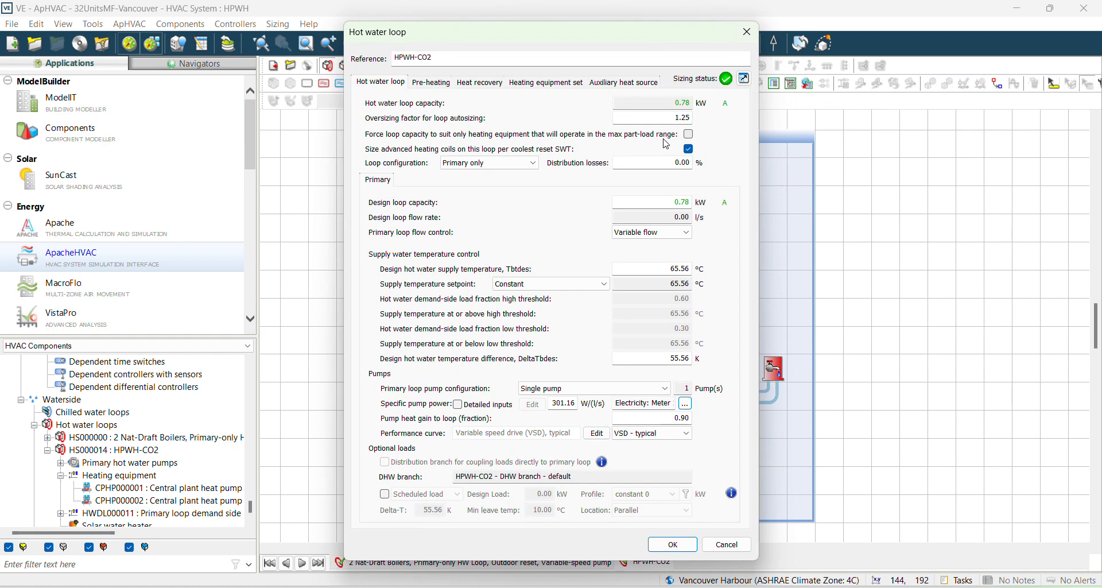
click(560, 86)
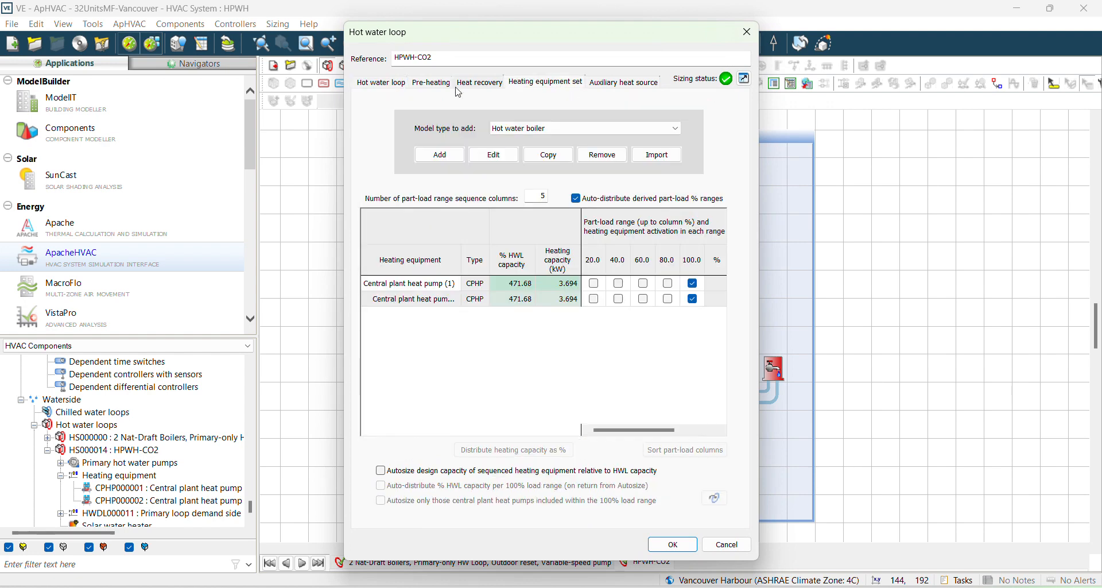
click(396, 85)
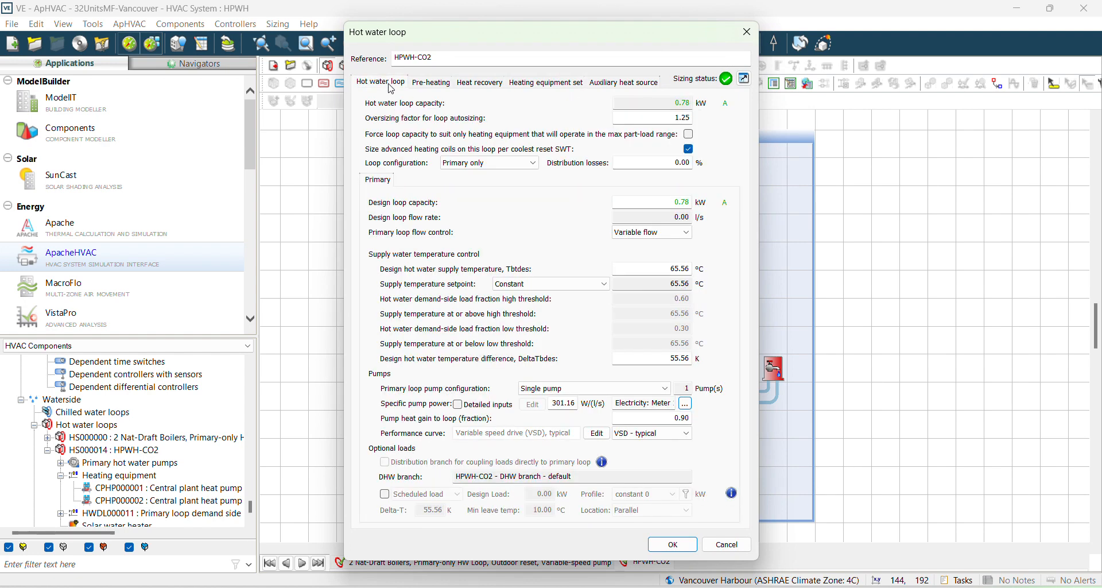
click(437, 90)
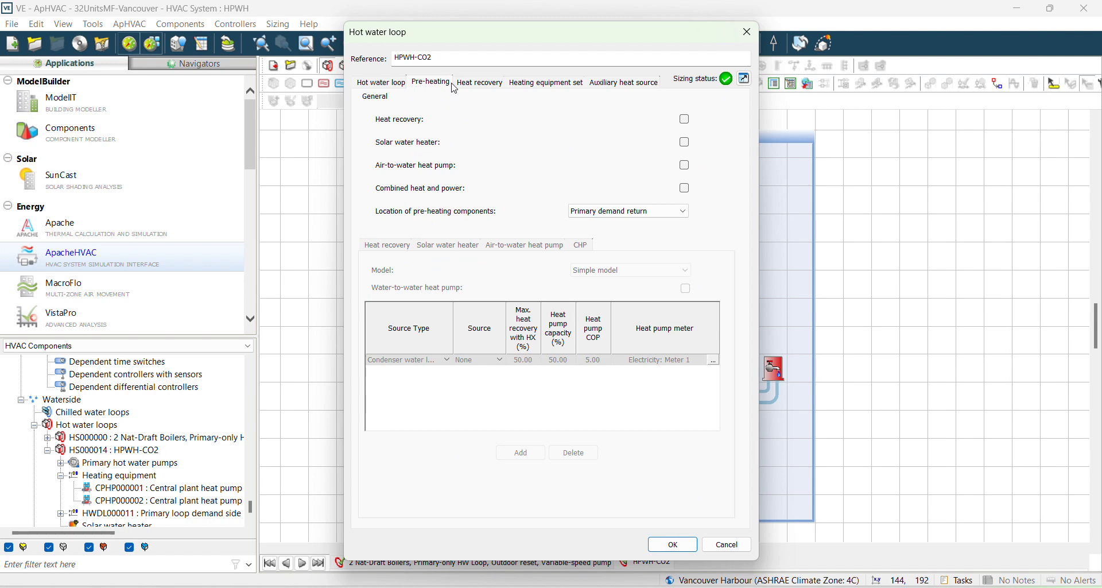
click(472, 89)
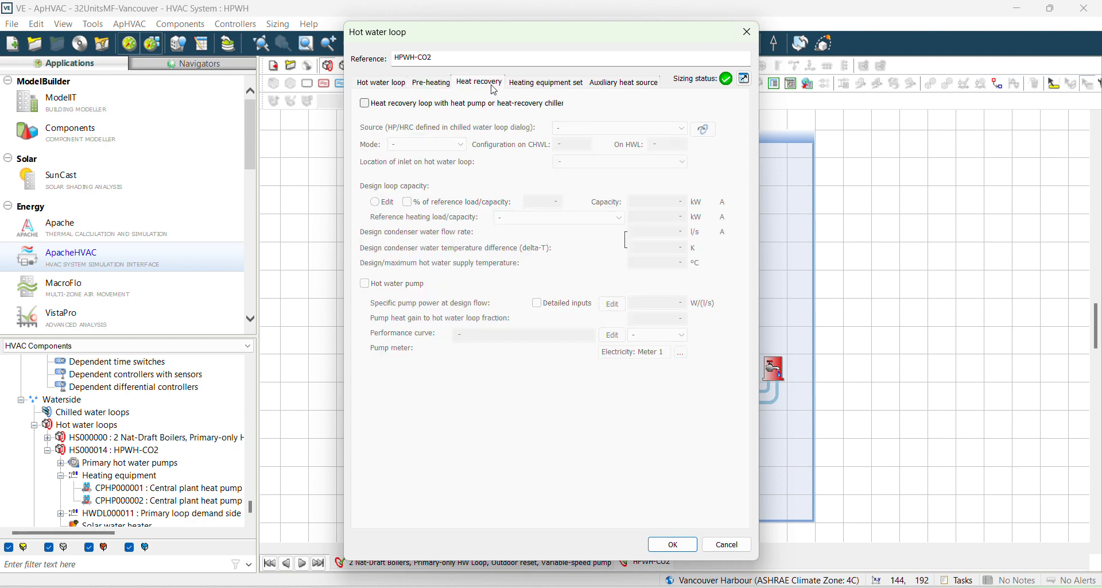
click(526, 86)
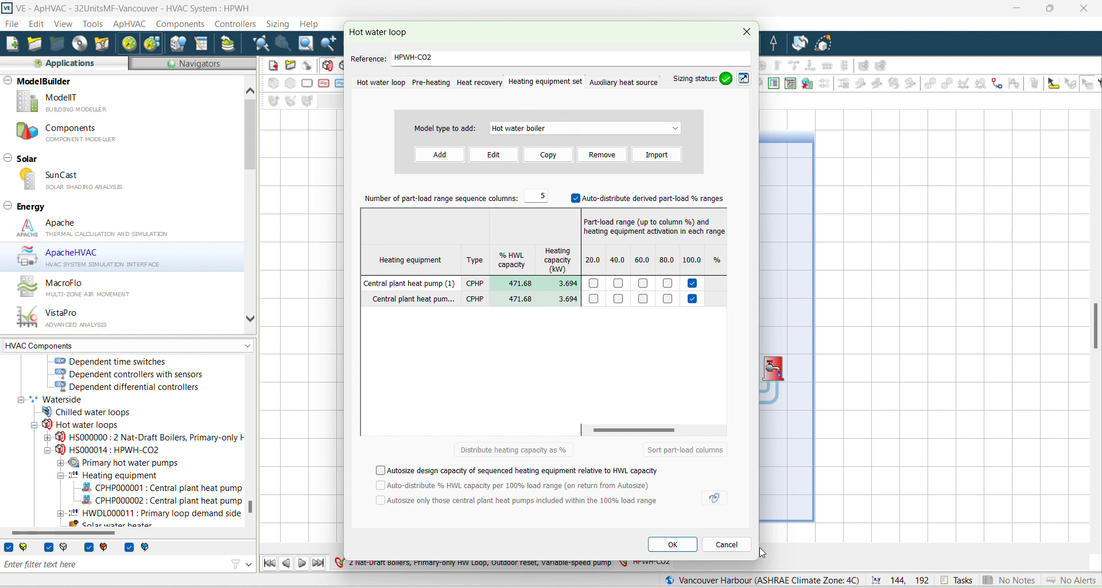
click(727, 544)
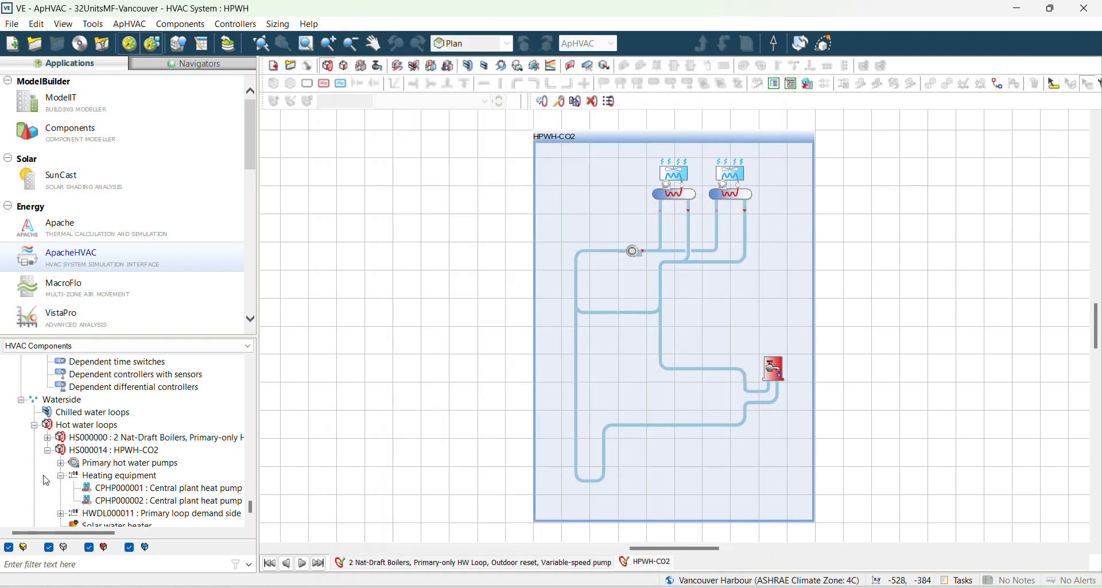
- Expand the DHW systems in the component tree and open the EC+HPWH system file
scroll(118, 485, down, 2)
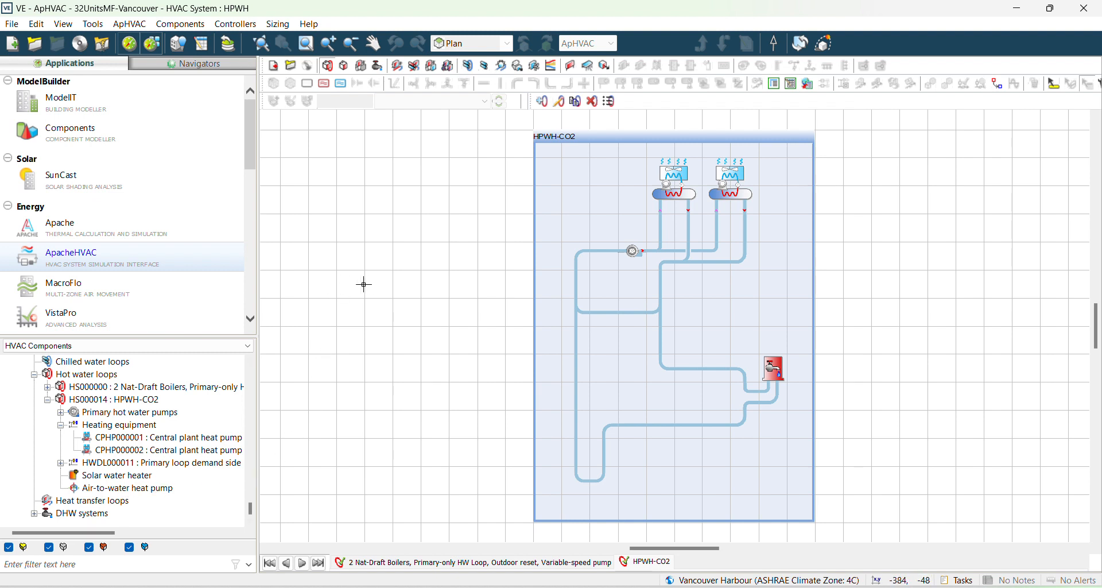
click(35, 514)
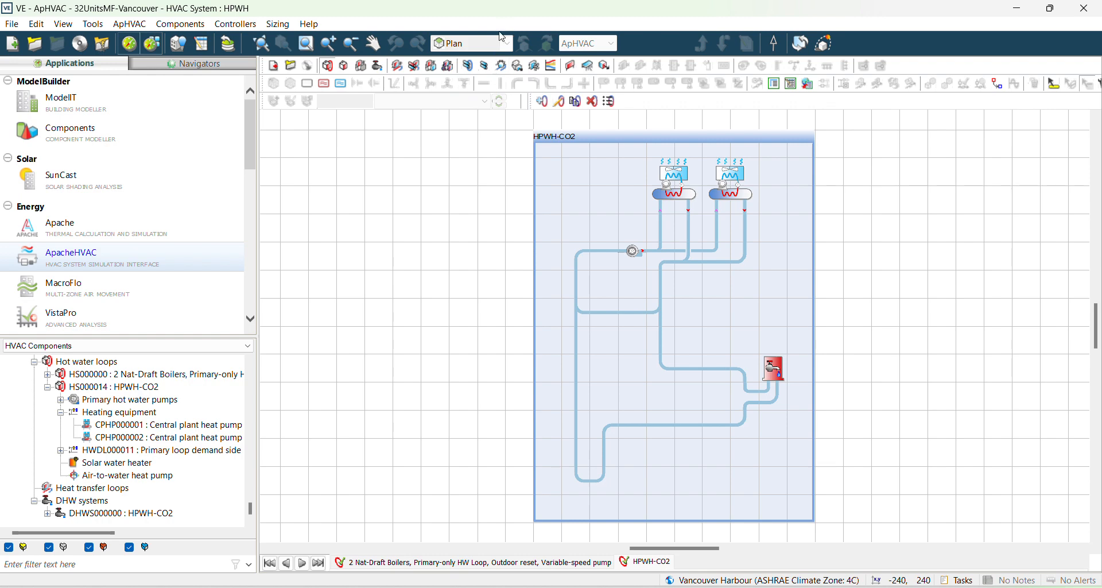
click(291, 67)
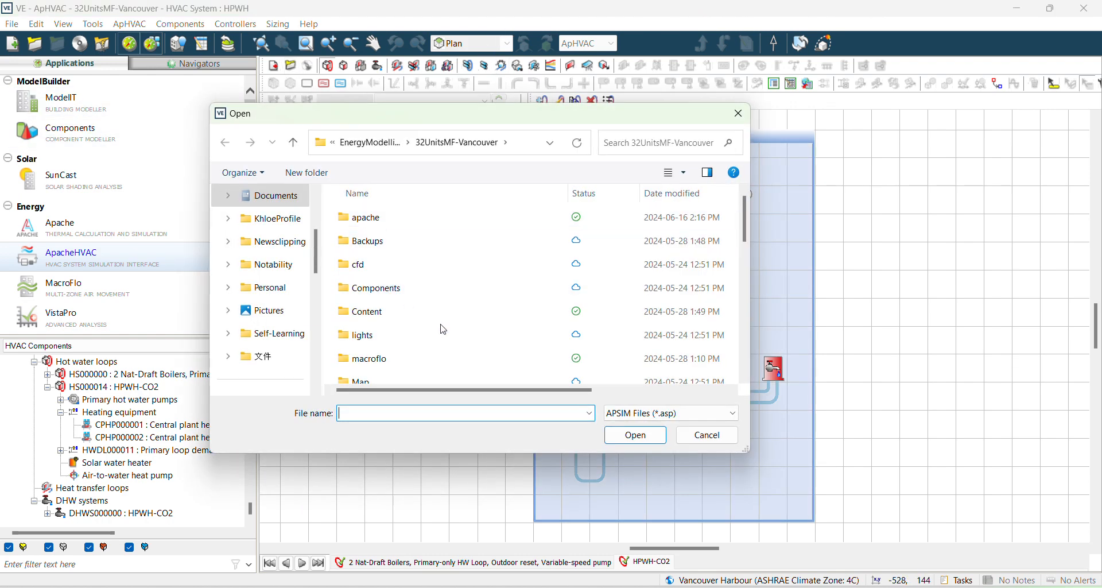
scroll(443, 326, down, 1)
scroll(442, 326, down, 5)
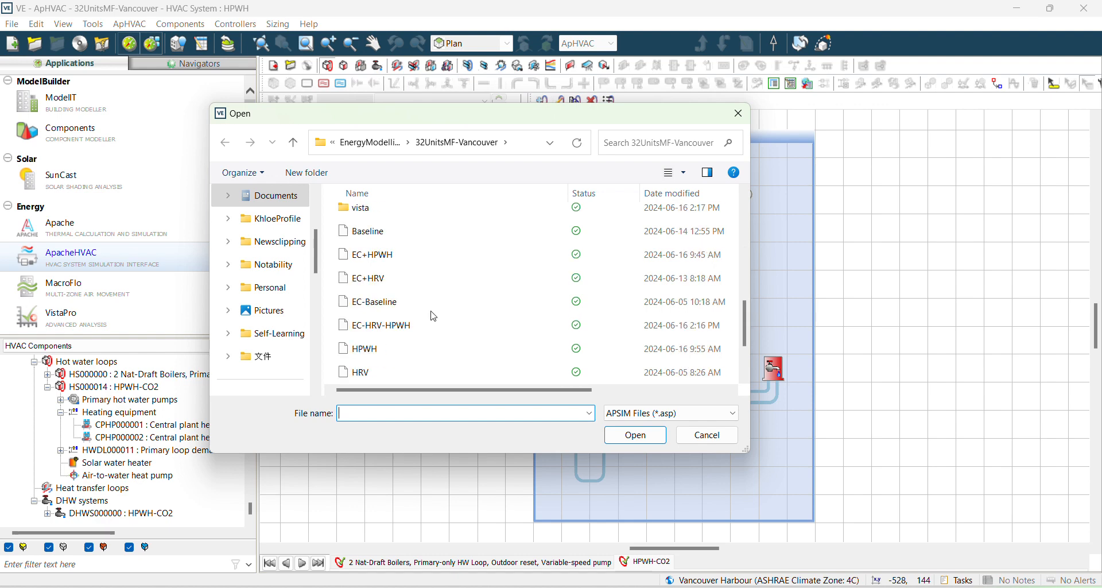
click(413, 266)
click(635, 434)
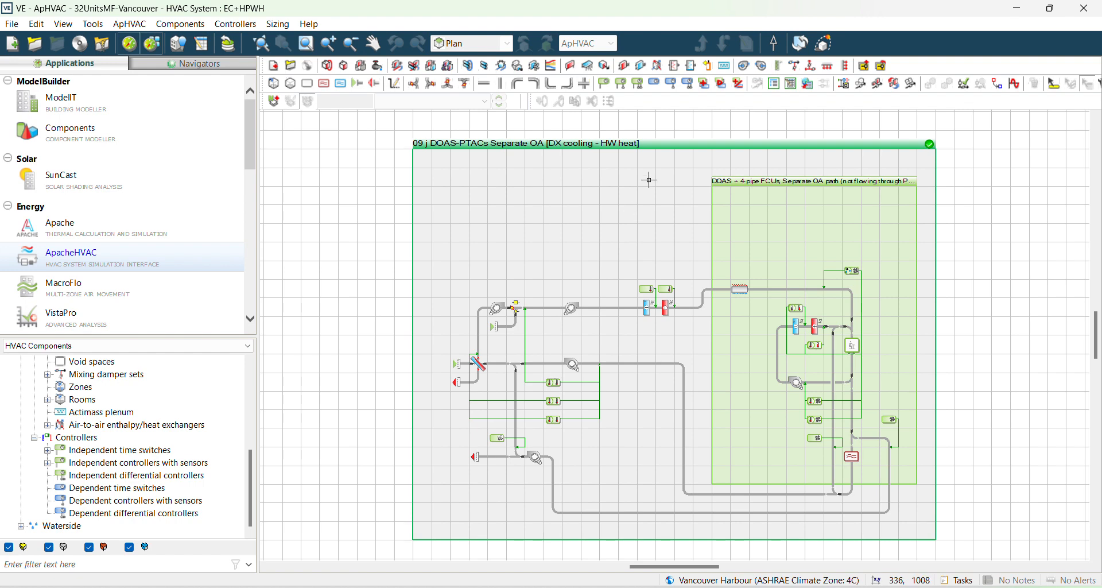
- Review the DOAS-PTACs system's schedules, system parameters and room temperature and humidity settings, including the heating coil types
click(659, 144)
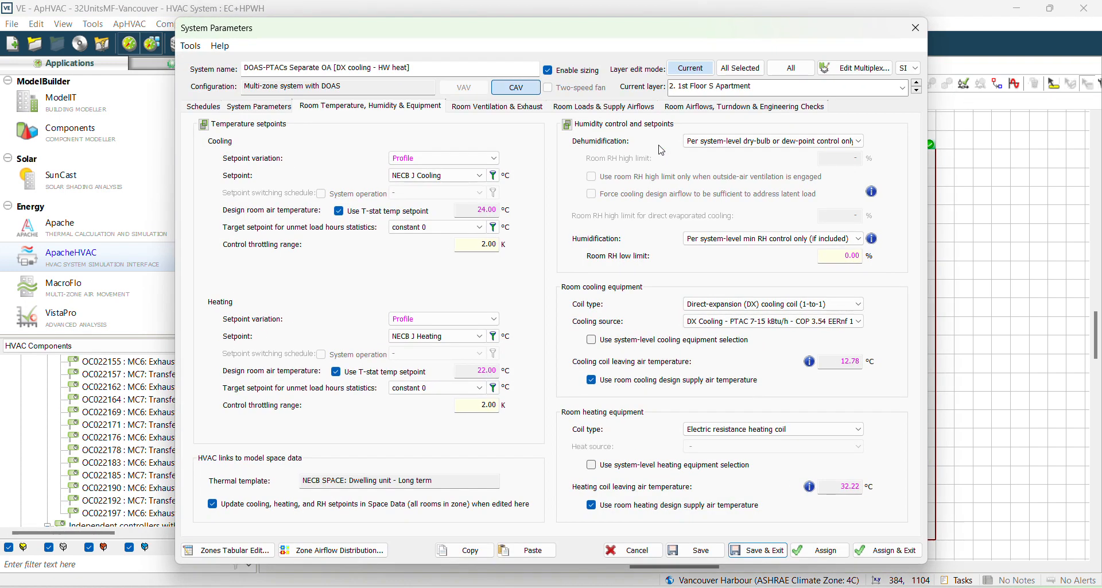
click(218, 109)
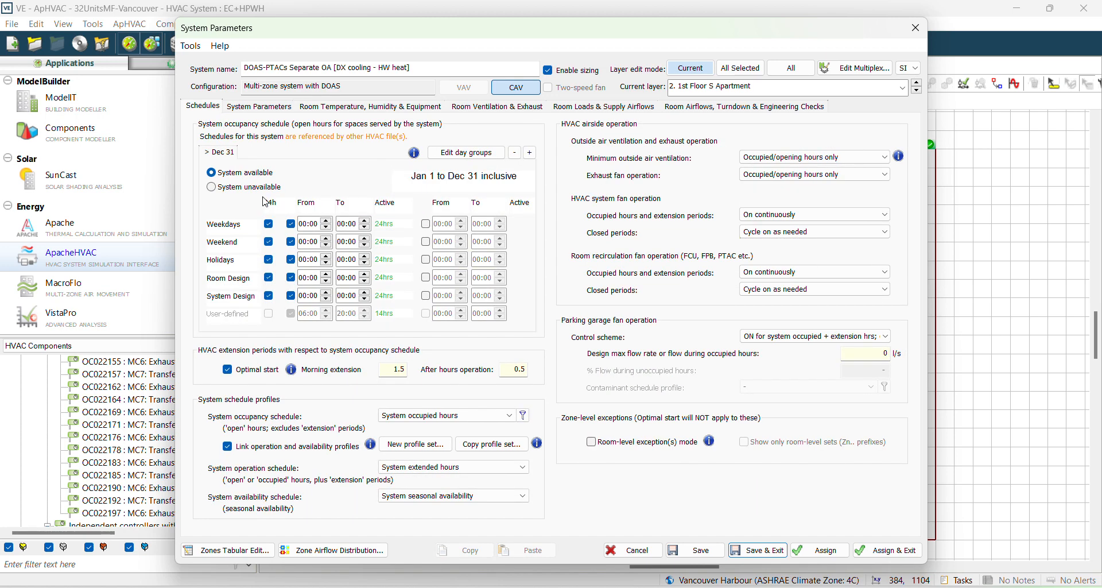
click(280, 107)
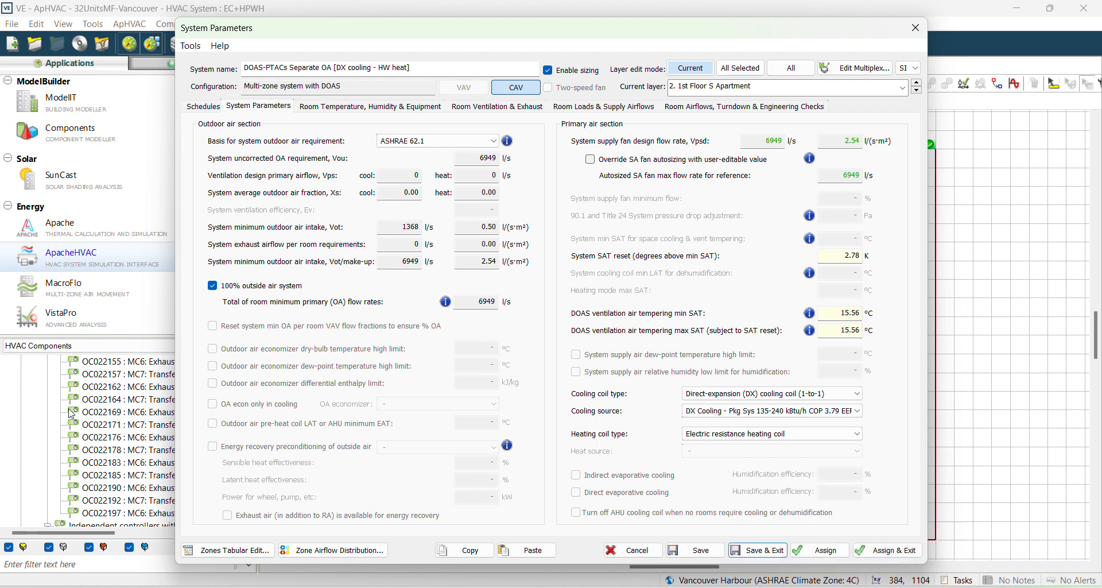
click(352, 107)
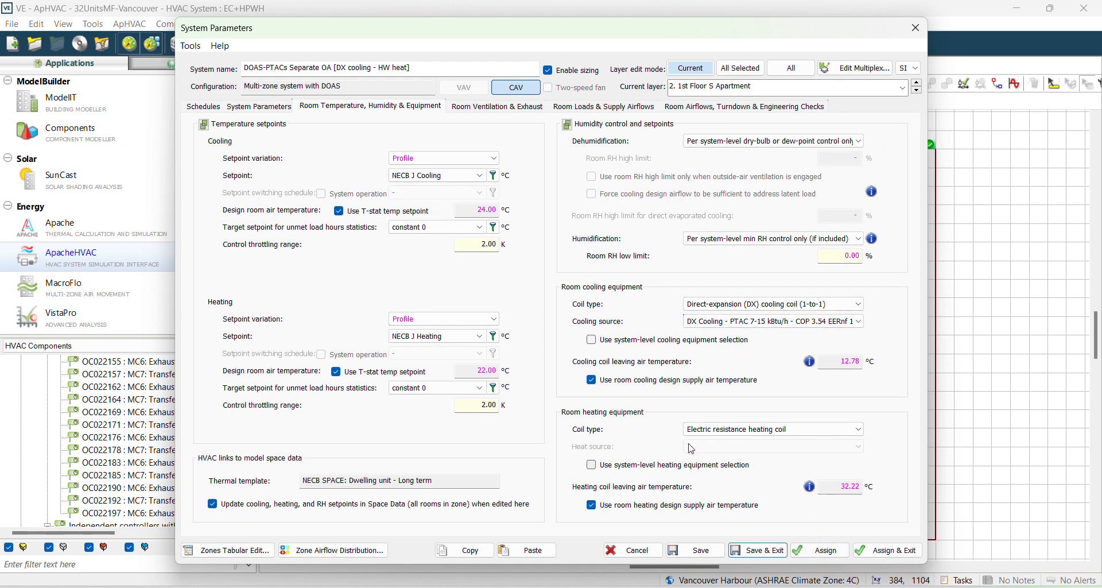
click(919, 31)
- Expand the waterside components and display the HPWH-CO2 hot water loop of the EC+HPWH system
scroll(139, 435, down, 10)
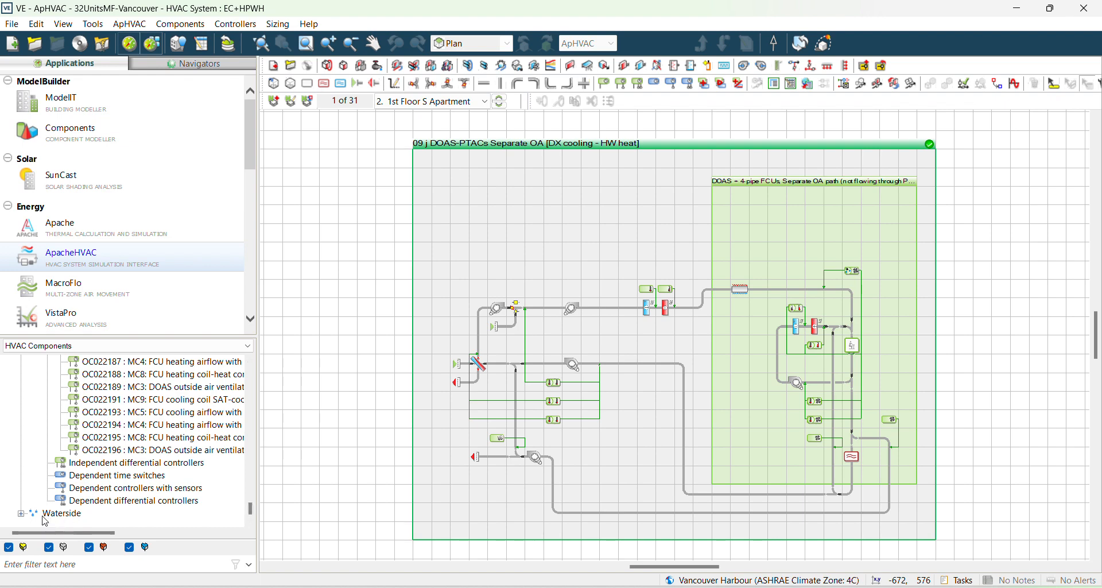
click(20, 514)
double_click(97, 489)
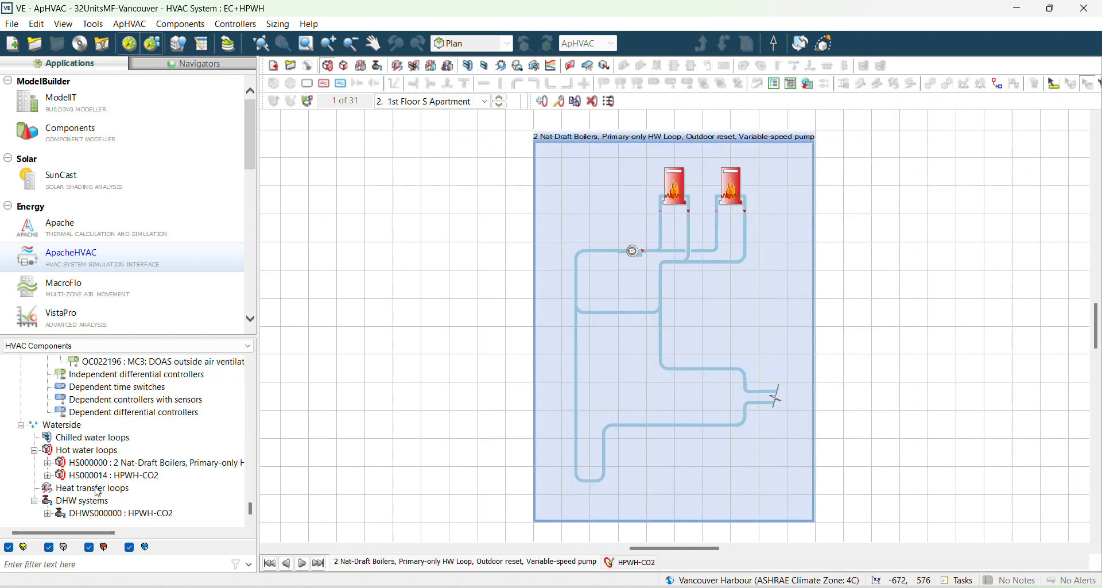
click(114, 476)
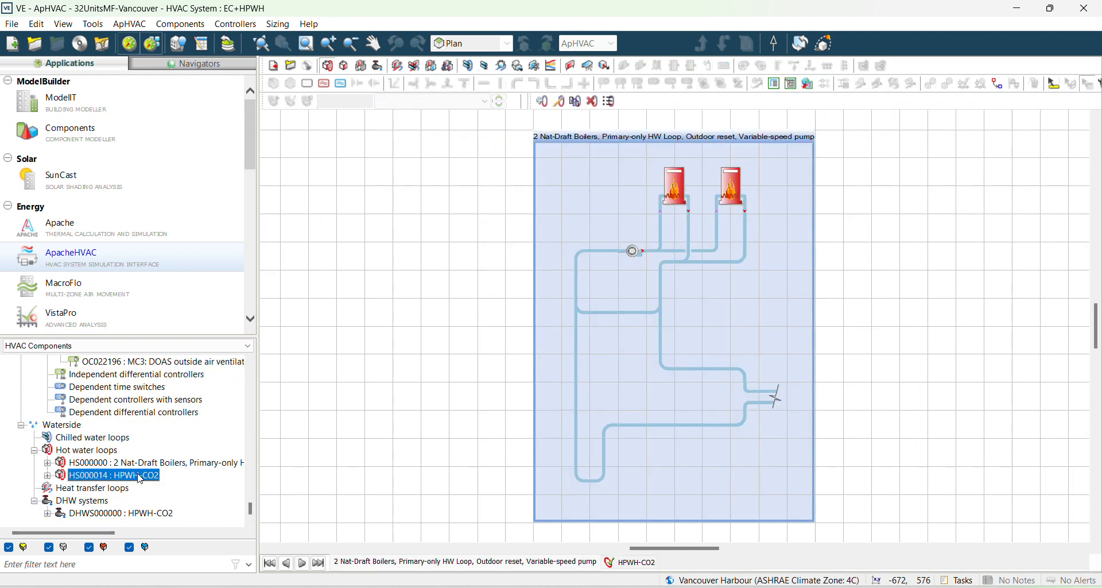
double_click(141, 477)
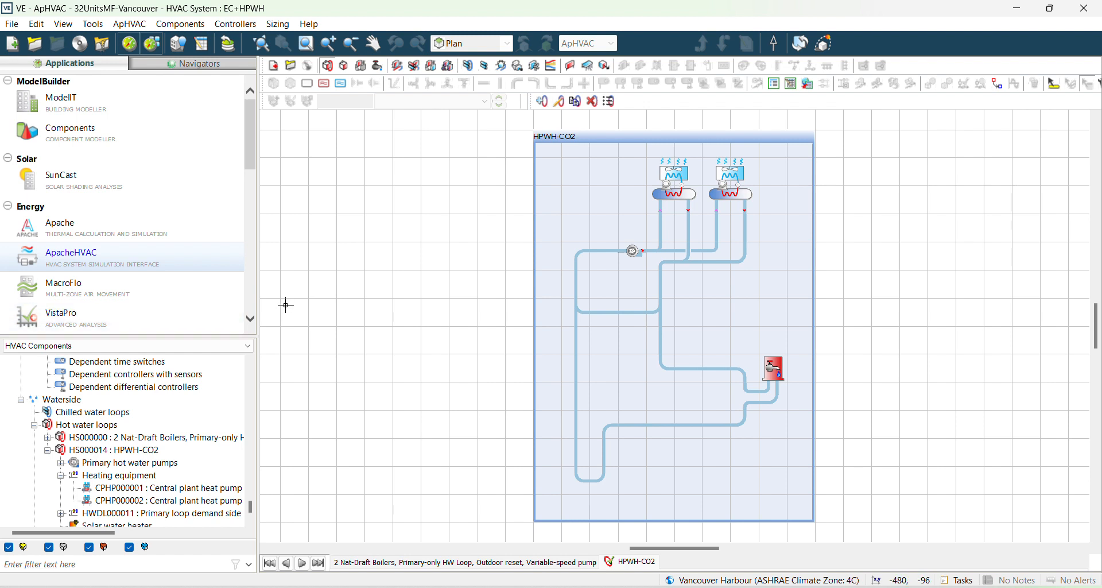
- Switch to VistaPro, change the building results category from Loads to Energy and select every room in the model
click(172, 310)
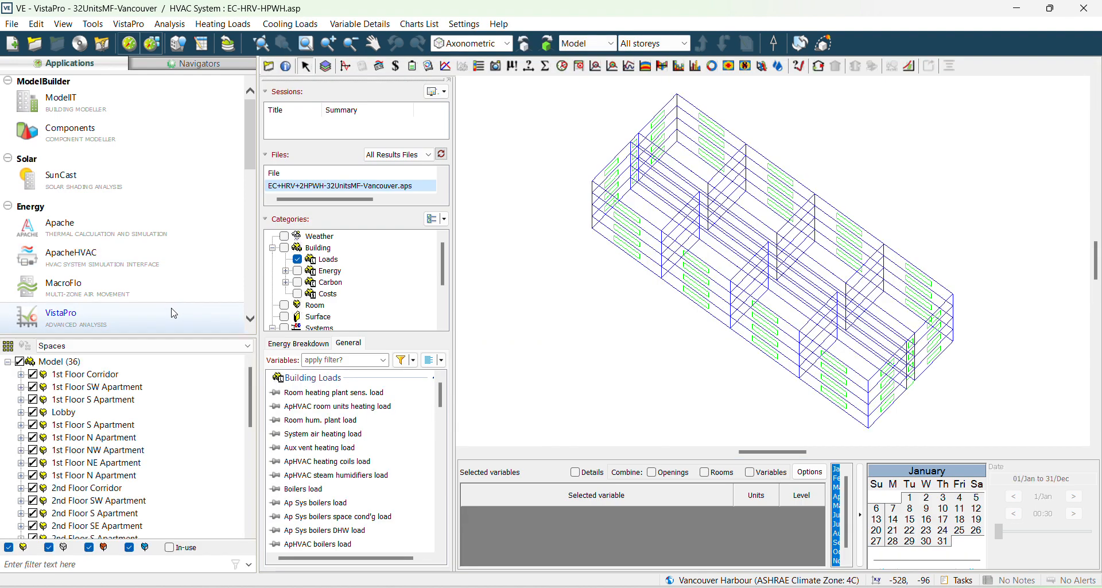
click(297, 260)
click(297, 271)
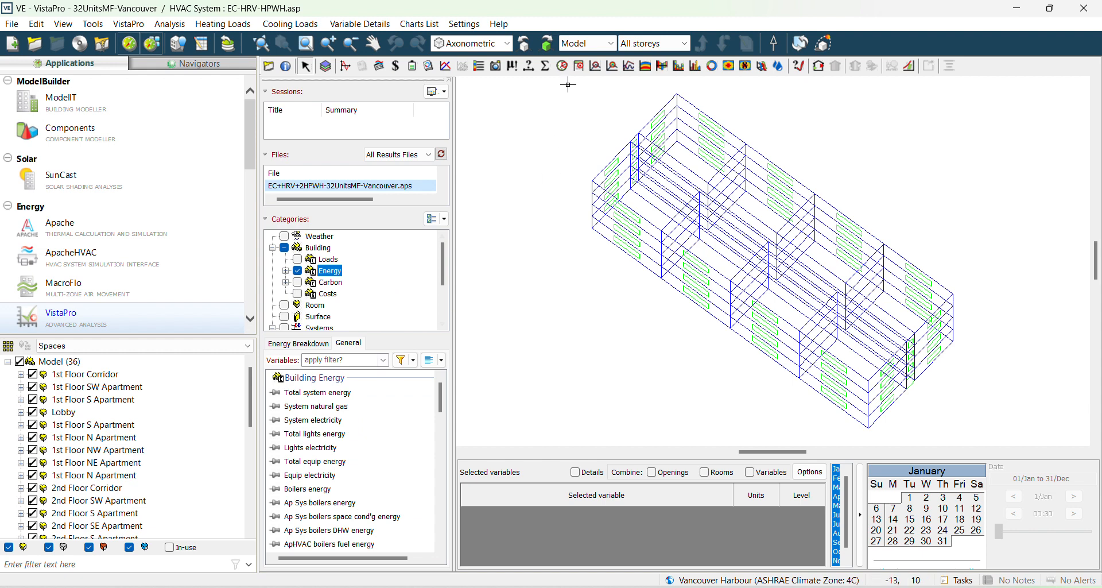
drag(560, 76, 1007, 451)
scroll(52, 385, up, 8)
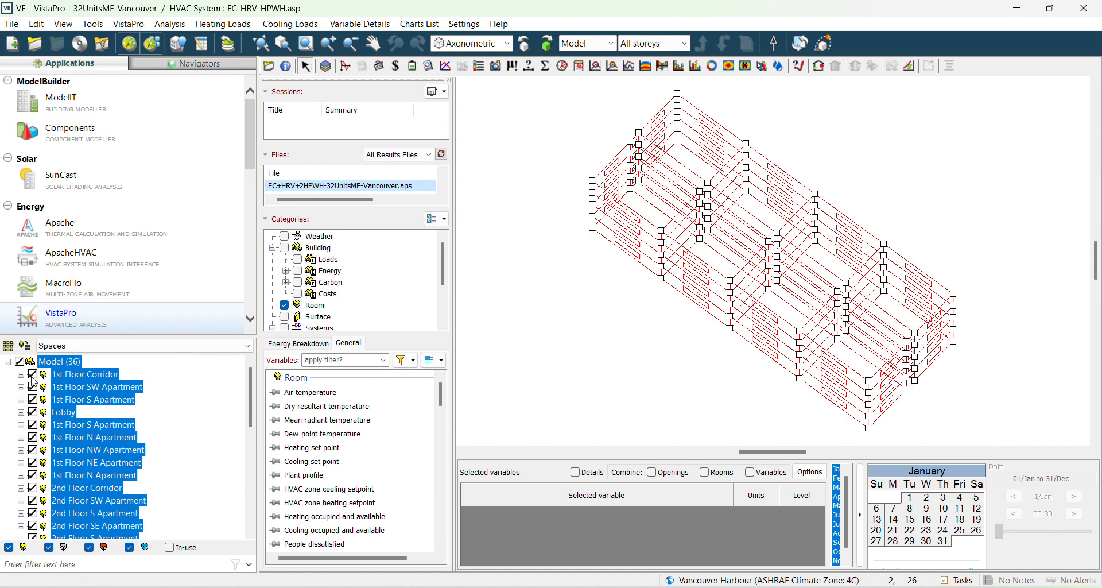
- Exclude the lobby and the 1st, 2nd and 3rd floor corridors from the selected spaces
click(33, 377)
click(33, 412)
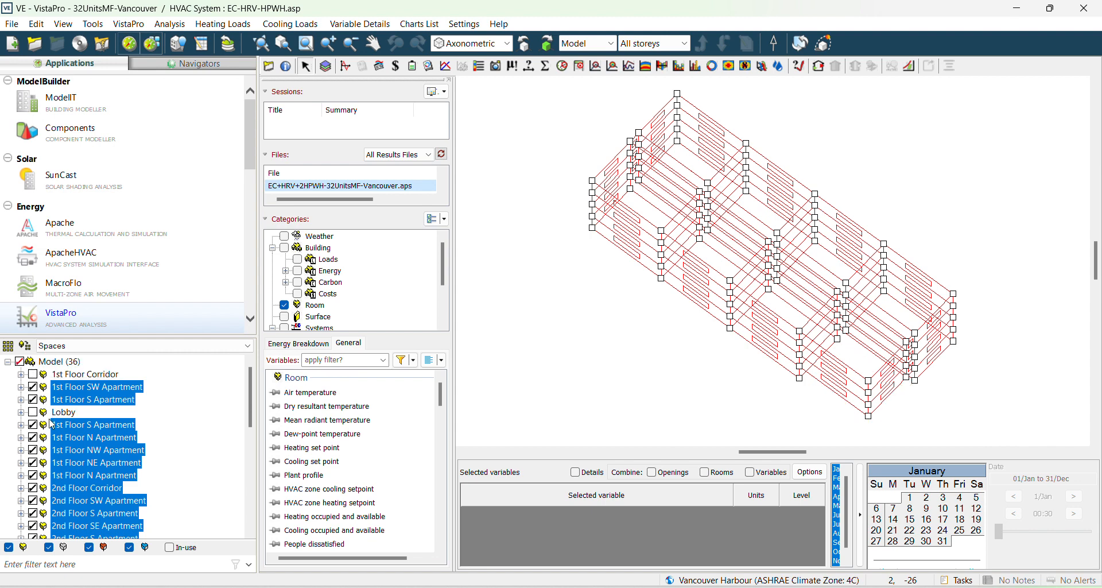
scroll(57, 428, down, 1)
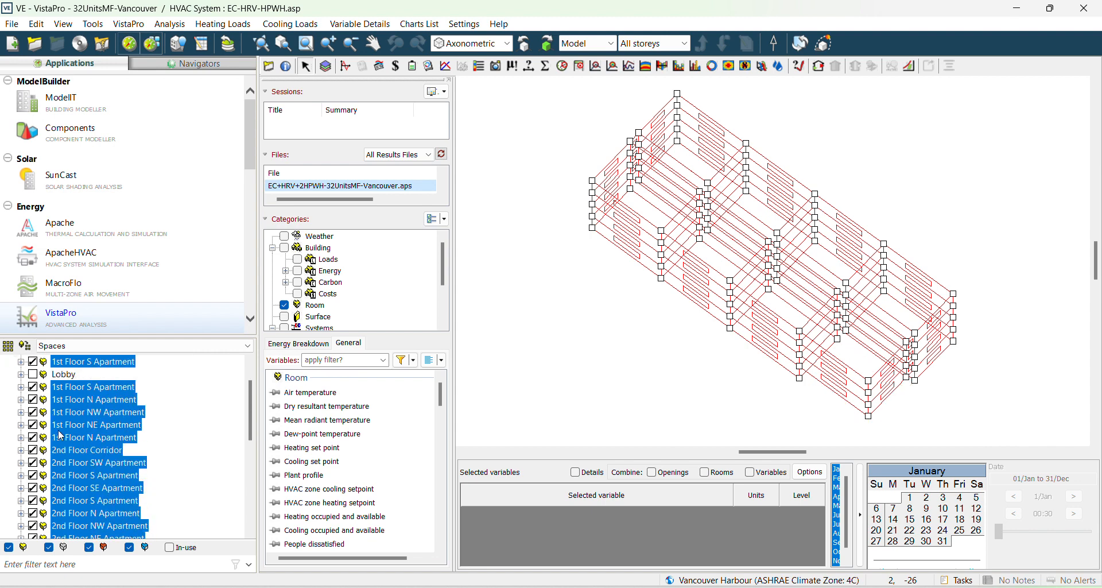
click(33, 450)
scroll(49, 455, down, 2)
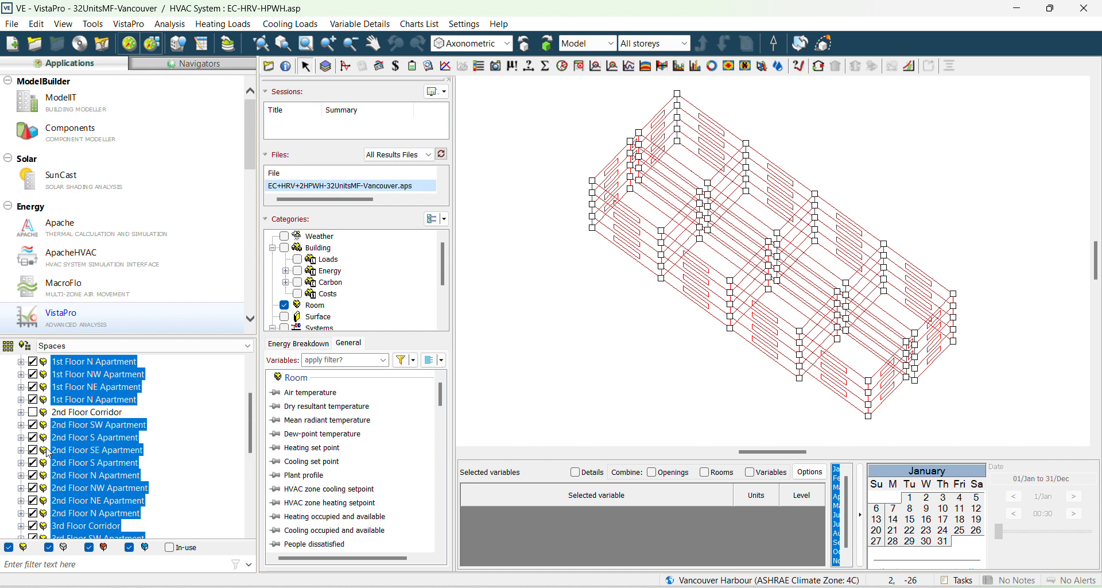
click(33, 488)
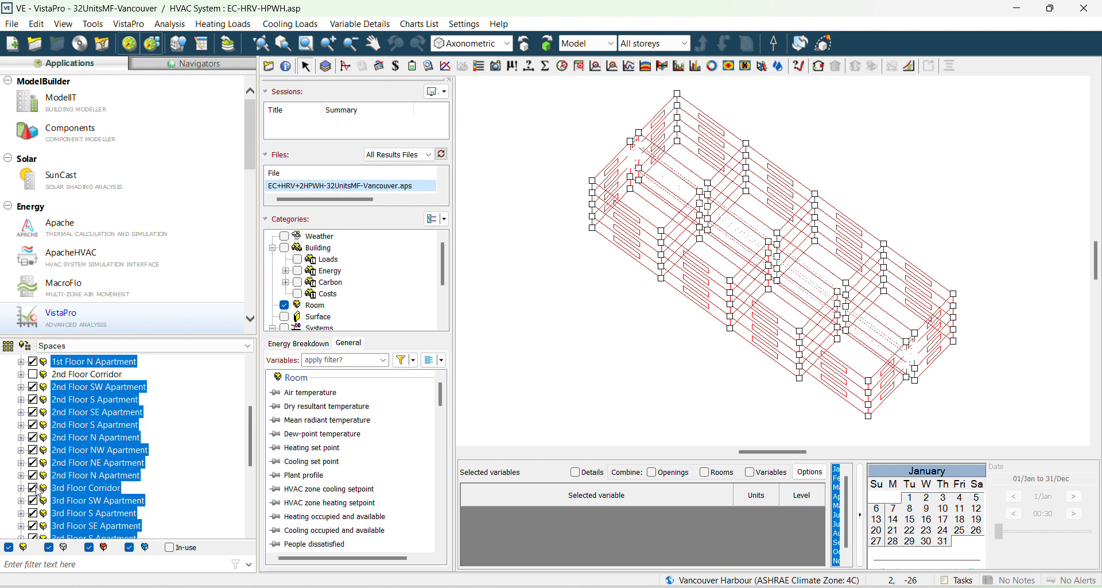
scroll(44, 484, down, 1)
scroll(43, 485, down, 2)
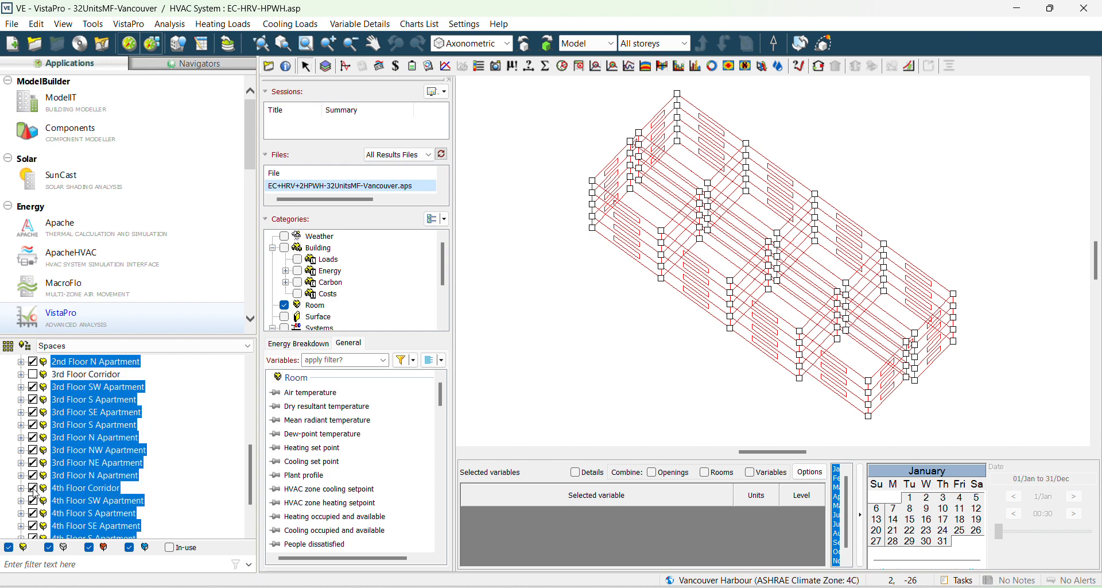
scroll(66, 449, up, 6)
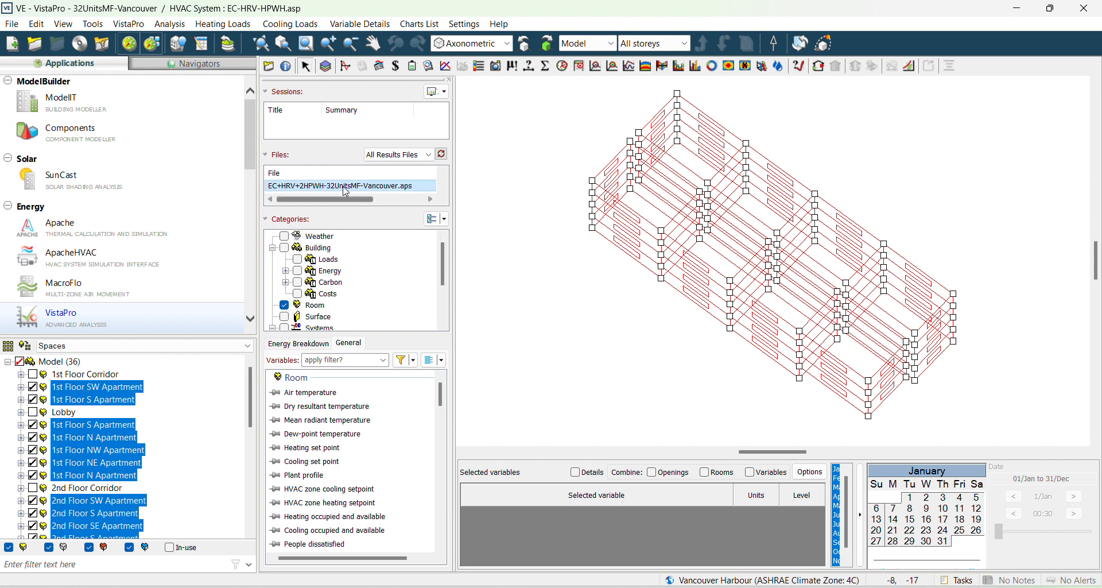
- Enable the building Energy category and select all energy breakdown end uses from Interior Lighting through Pumps
click(297, 271)
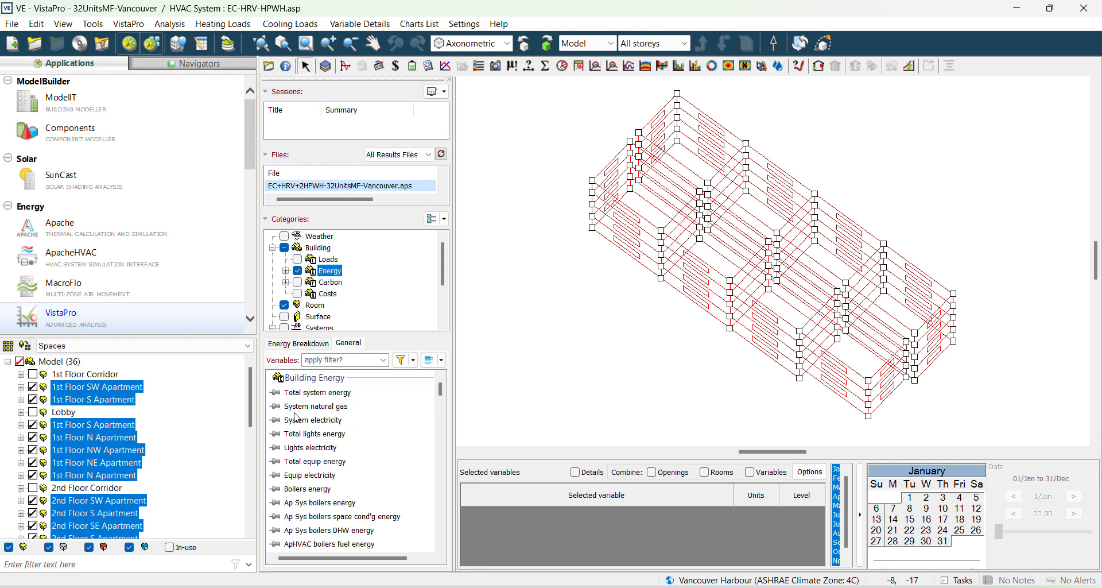
click(320, 343)
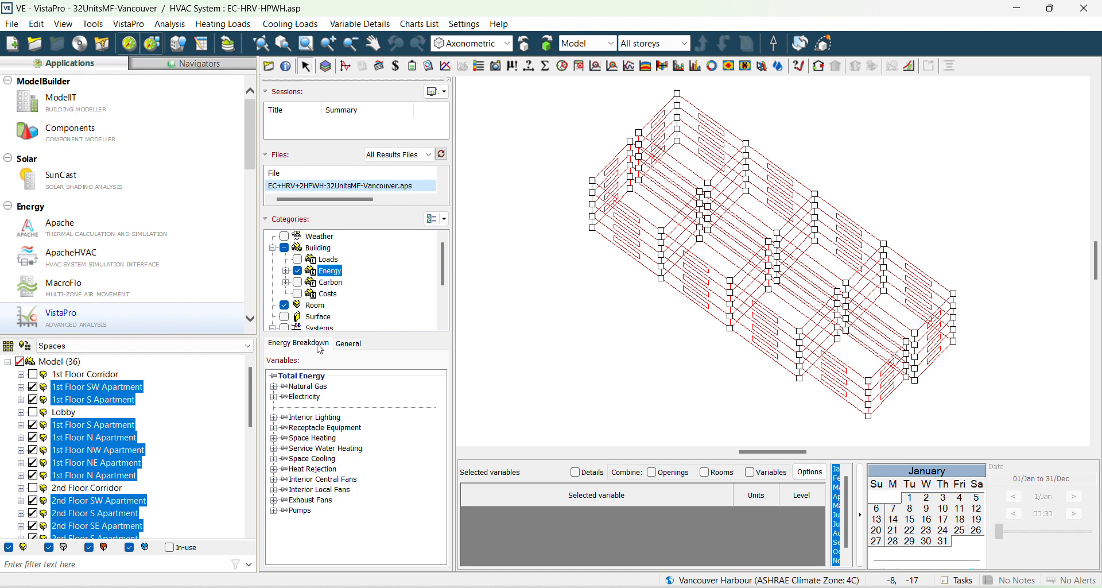
click(324, 421)
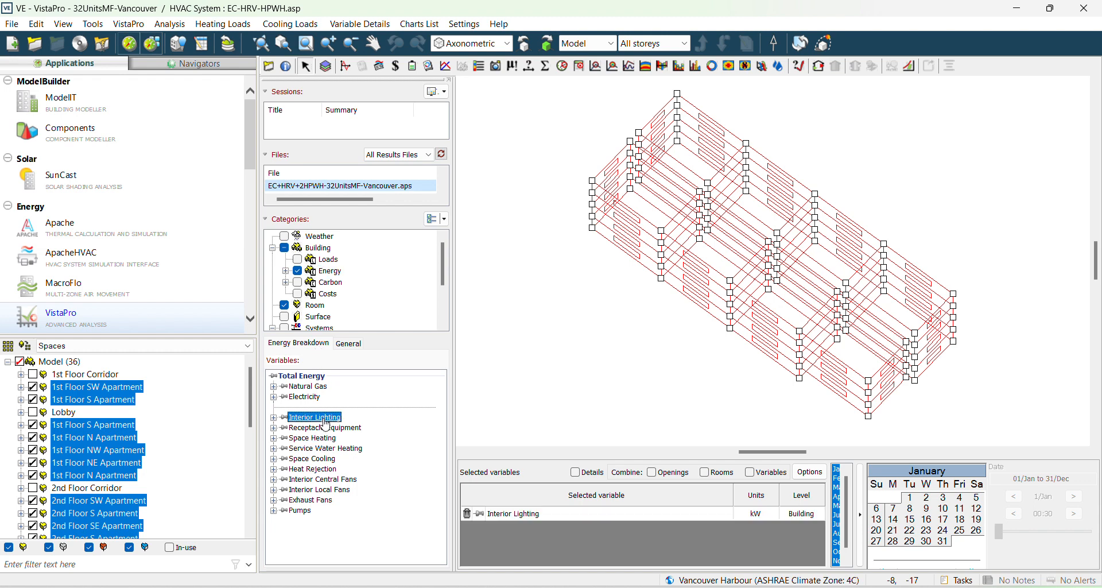
shift+click(301, 512)
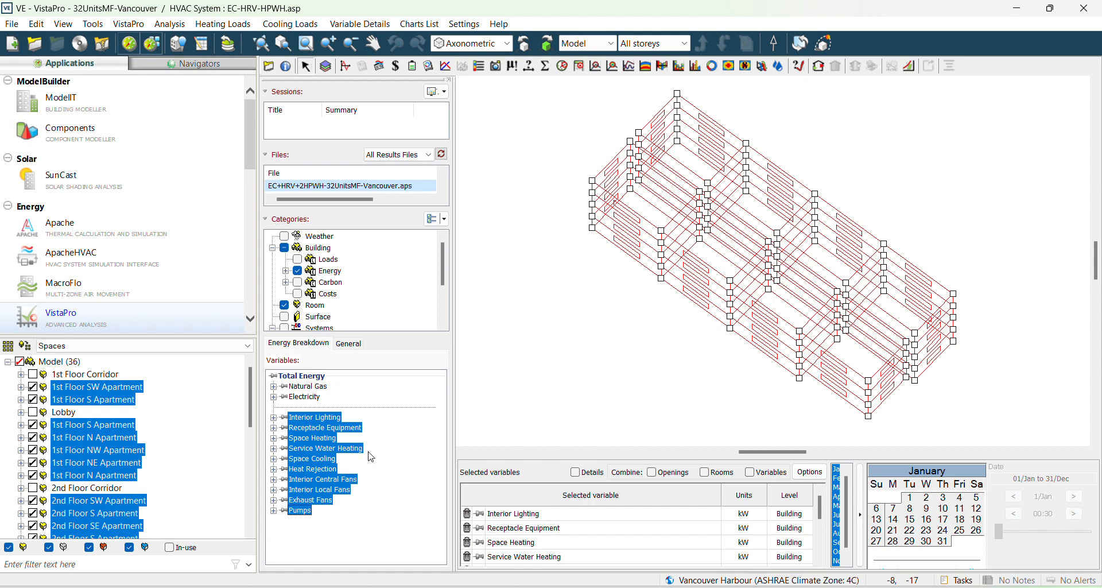
- Tabulate the selected end uses as monthly energy totals, copy the table and switch to the assignA workbook in Excel
click(547, 69)
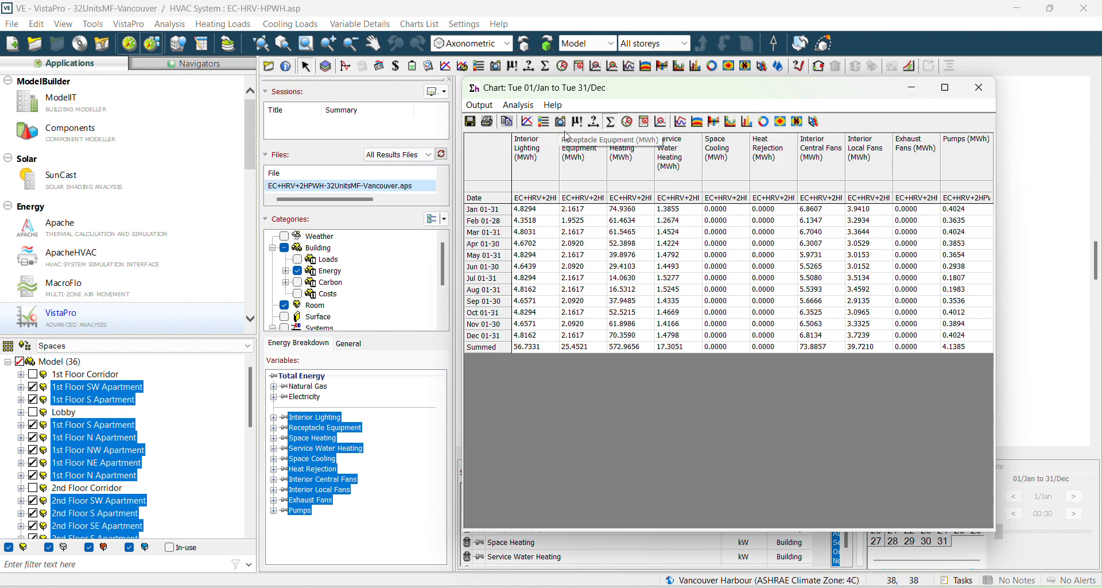
click(508, 121)
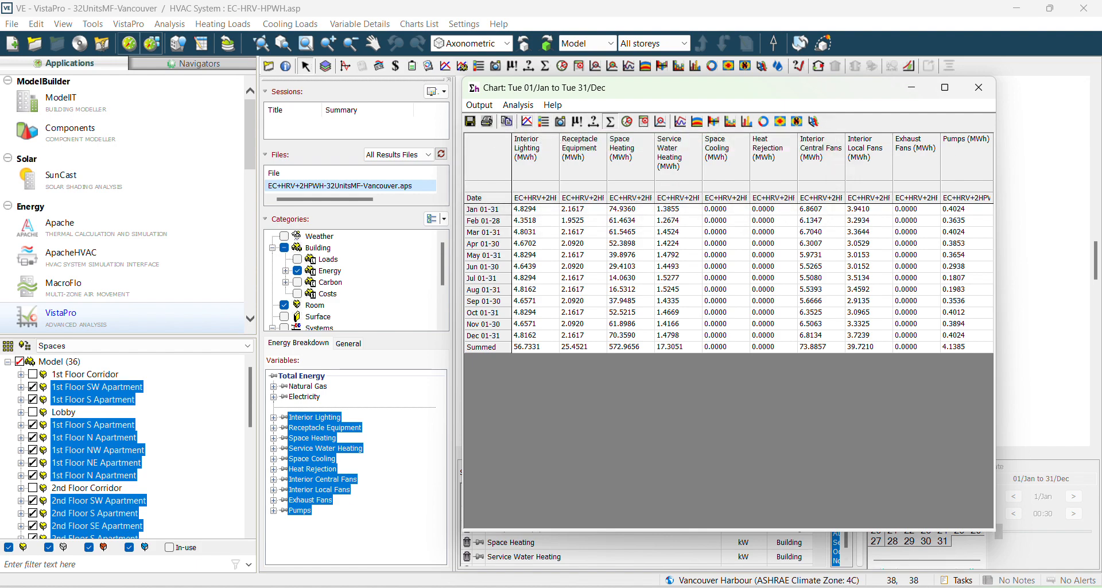
click(610, 587)
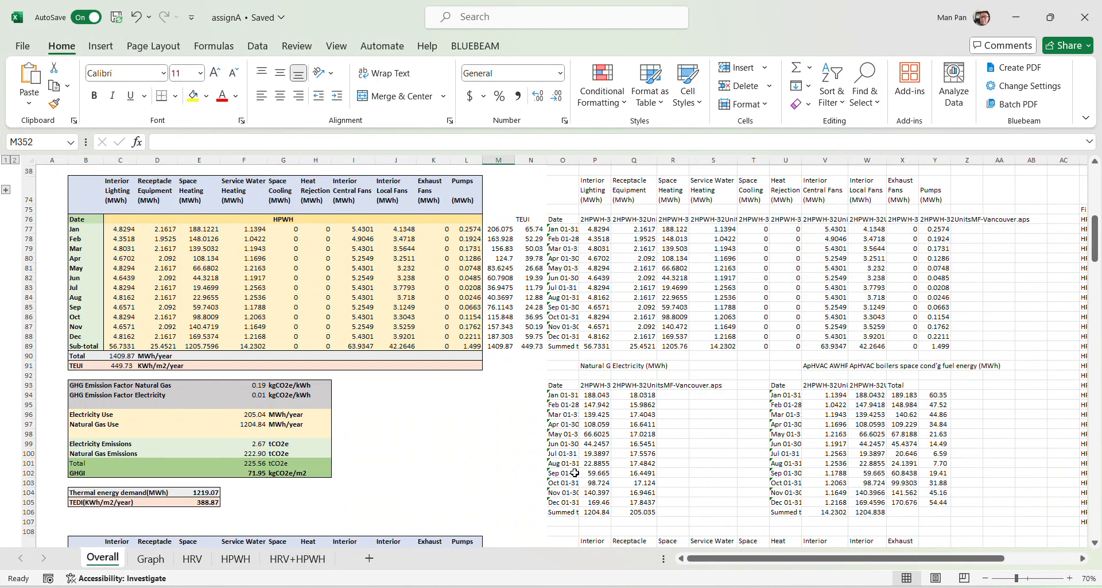
- Try pasting the copied monthly table at cell O214 beside the EC+Baseline block on the Overall sheet, and undo the paste
scroll(543, 388, down, 20)
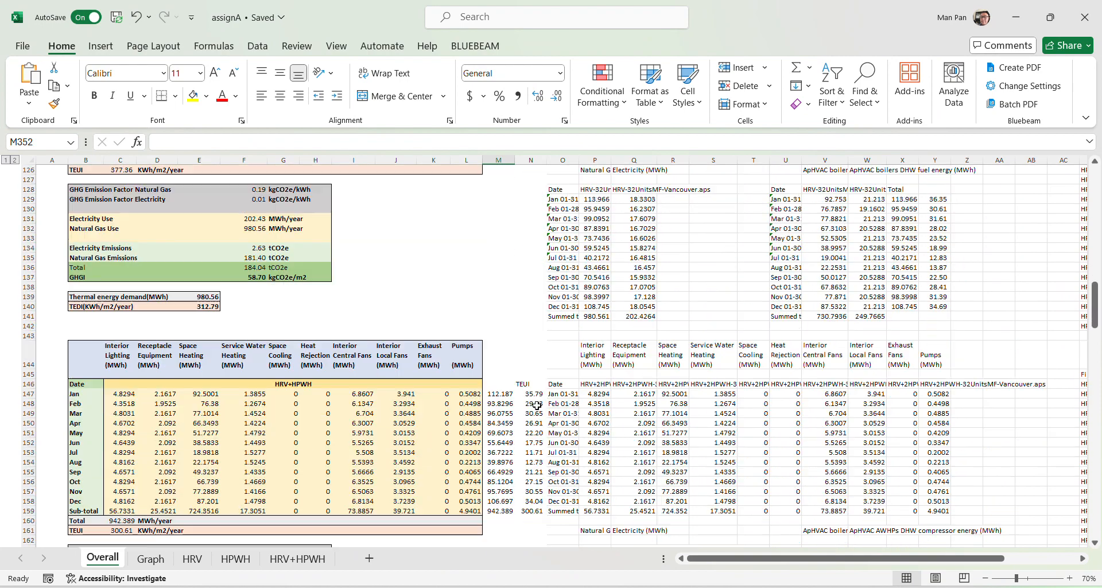
scroll(537, 405, down, 12)
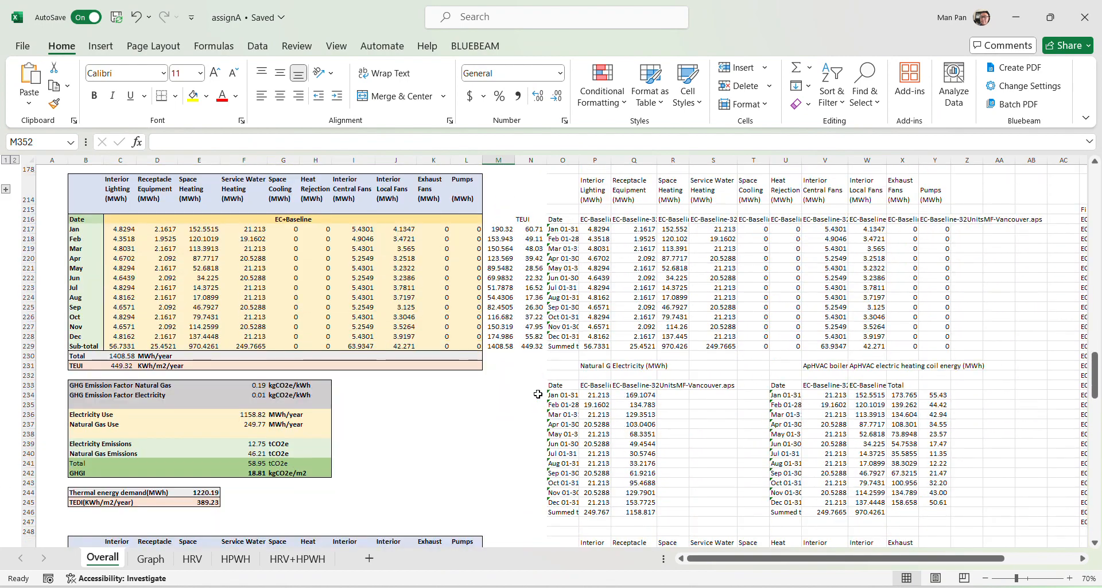
click(566, 186)
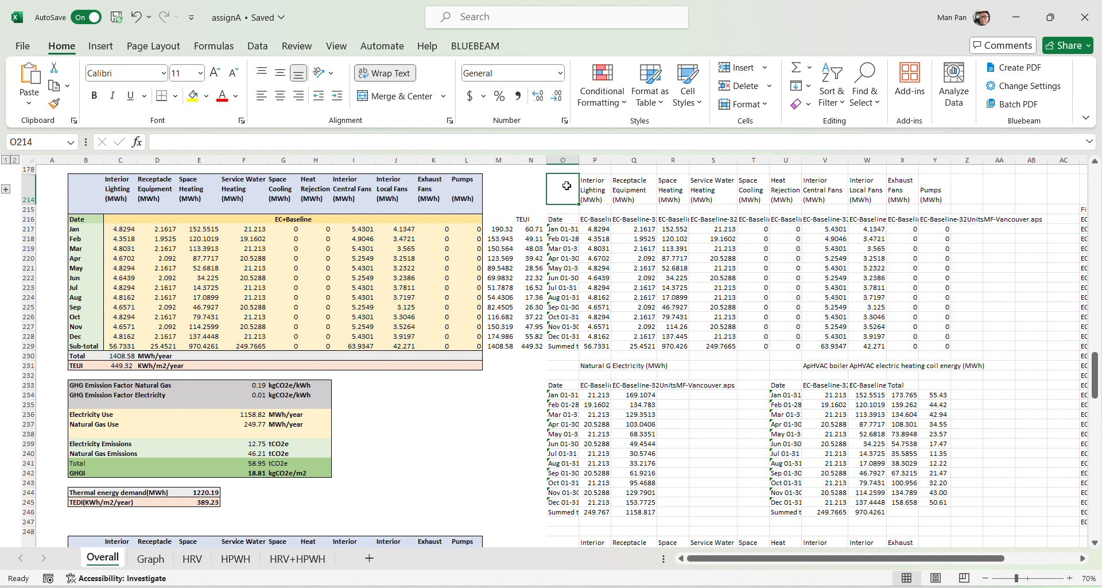
key(ctrl+v)
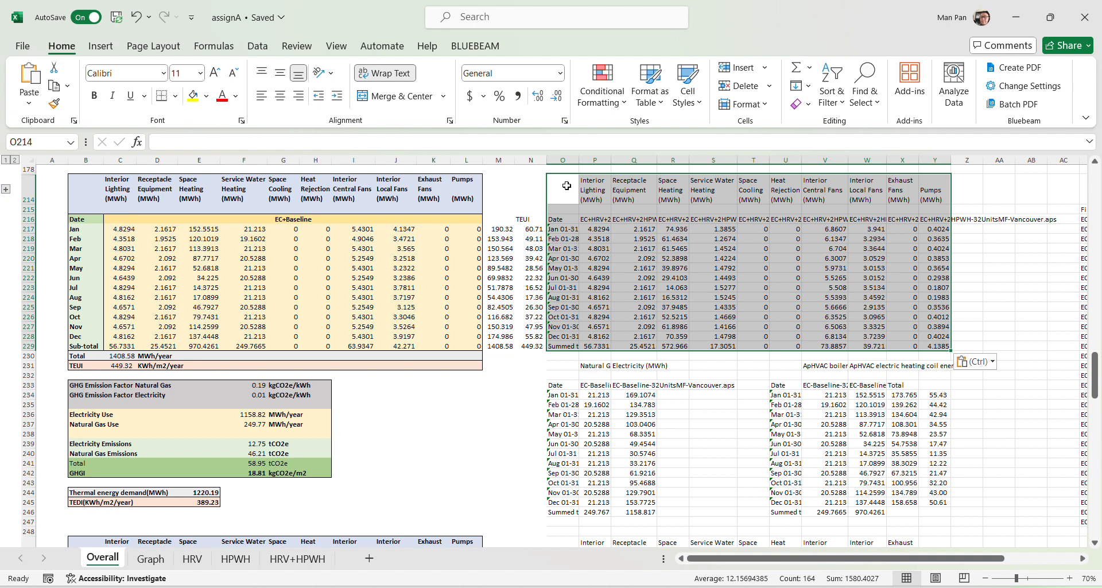
key(ctrl)
click(687, 373)
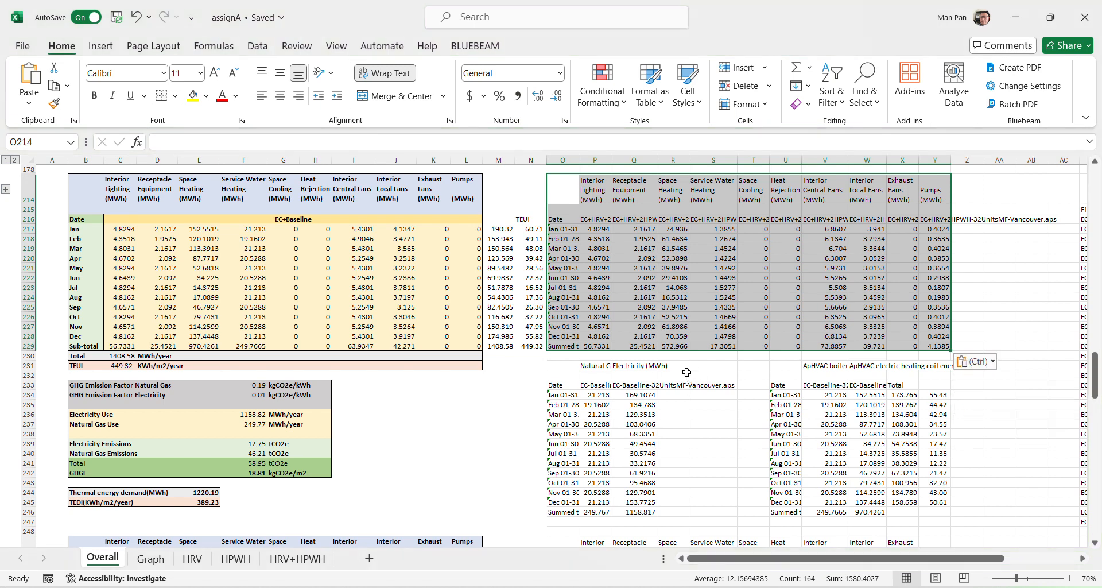
key(ctrl+z)
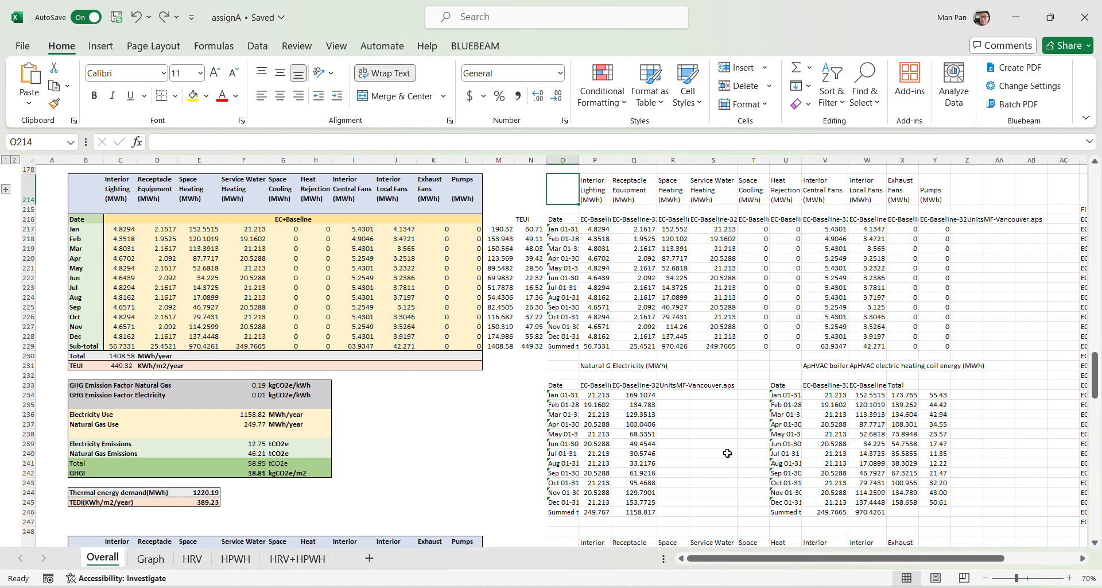
- Try pasting the copied energy table at cell O249 beside the EC+HPWH block, and undo the paste
scroll(726, 450, down, 8)
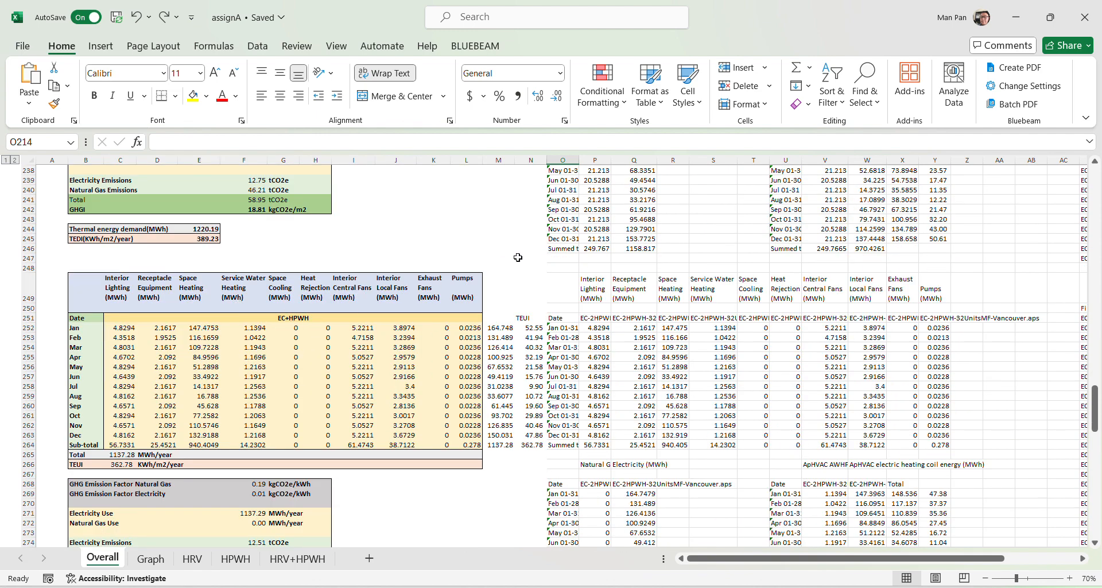
click(560, 286)
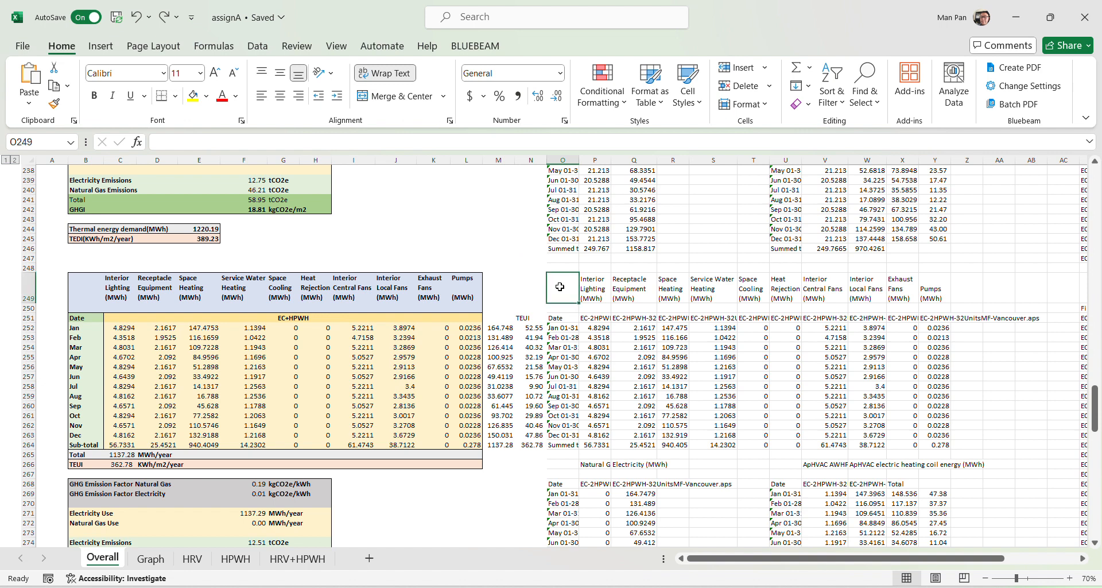
key(ctrl+v)
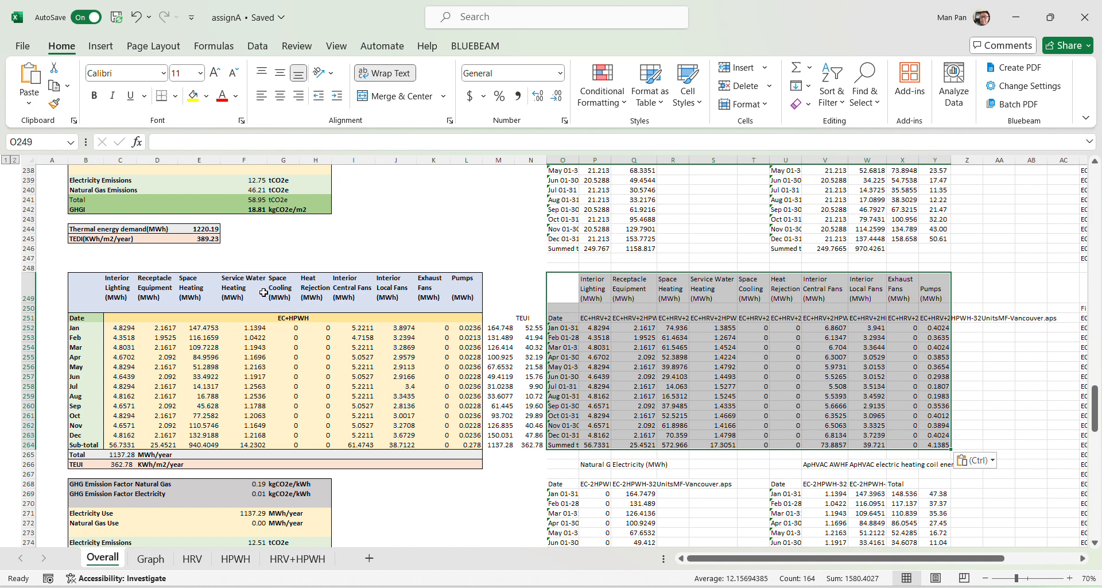
key(ctrl+z)
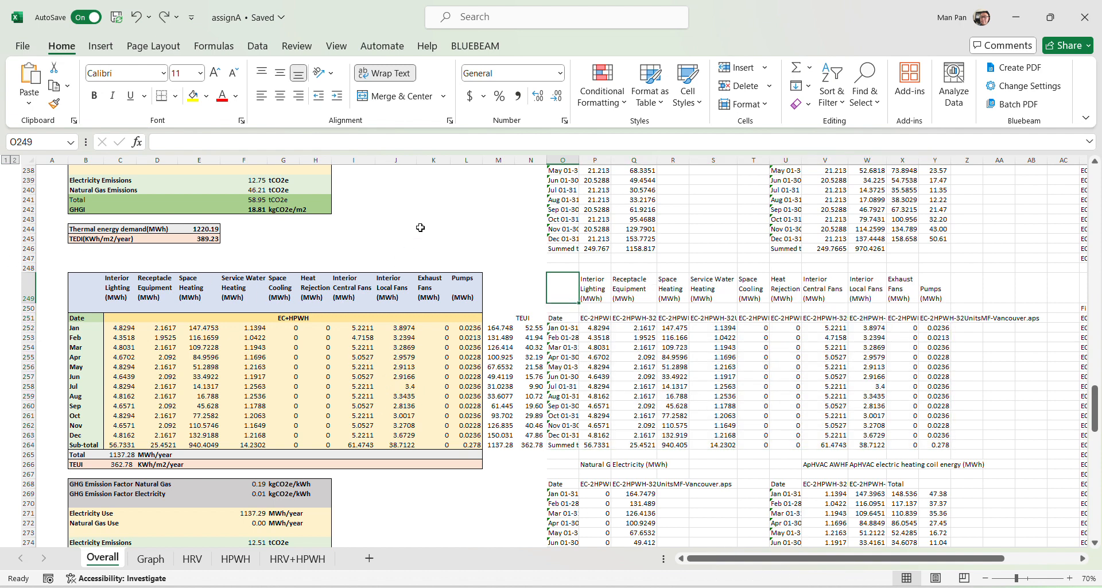
- Return to the EC+Baseline results on the Overall sheet and dismiss the Outlook notification covering them
scroll(482, 328, up, 8)
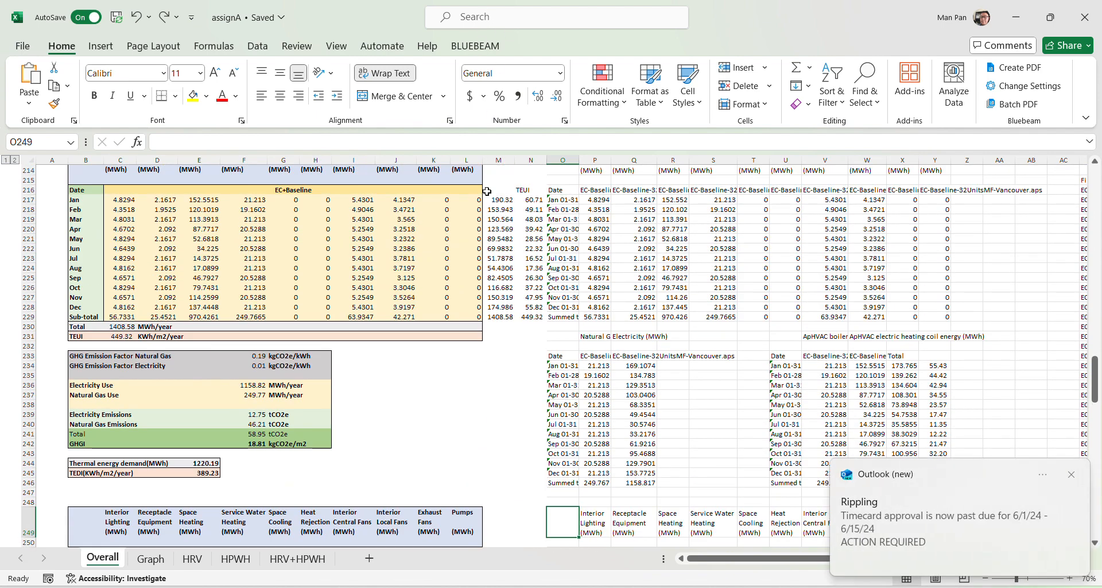
click(1072, 476)
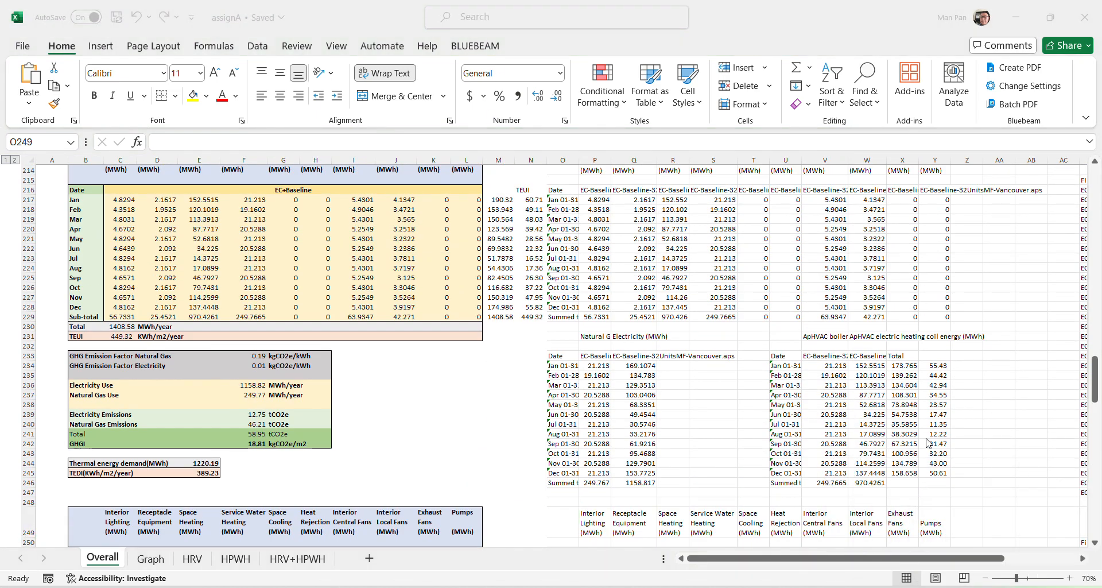
scroll(126, 356, down, 1)
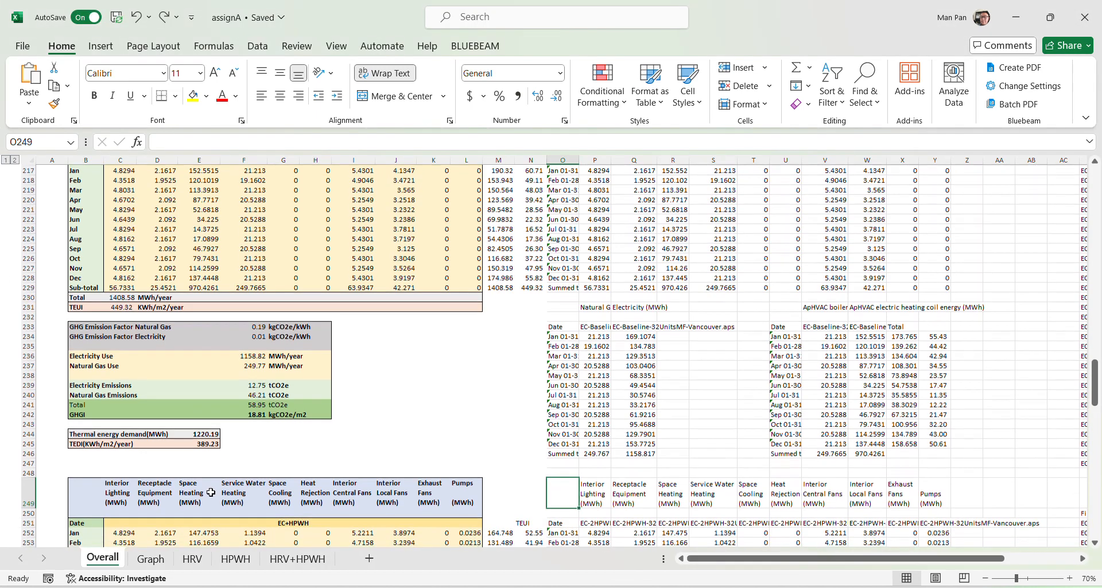
- Examine the HRV and HPWH comparison charts for TEUI, TEDI and GHGI on the Graph sheet, and return to VistaPro
click(166, 563)
scroll(345, 413, up, 1)
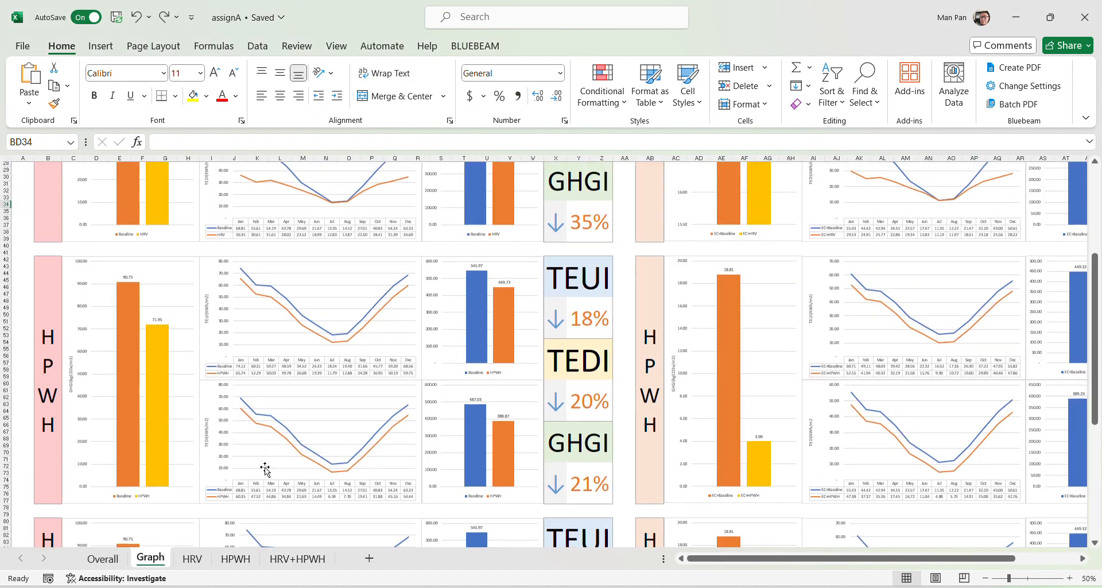
scroll(570, 316, up, 3)
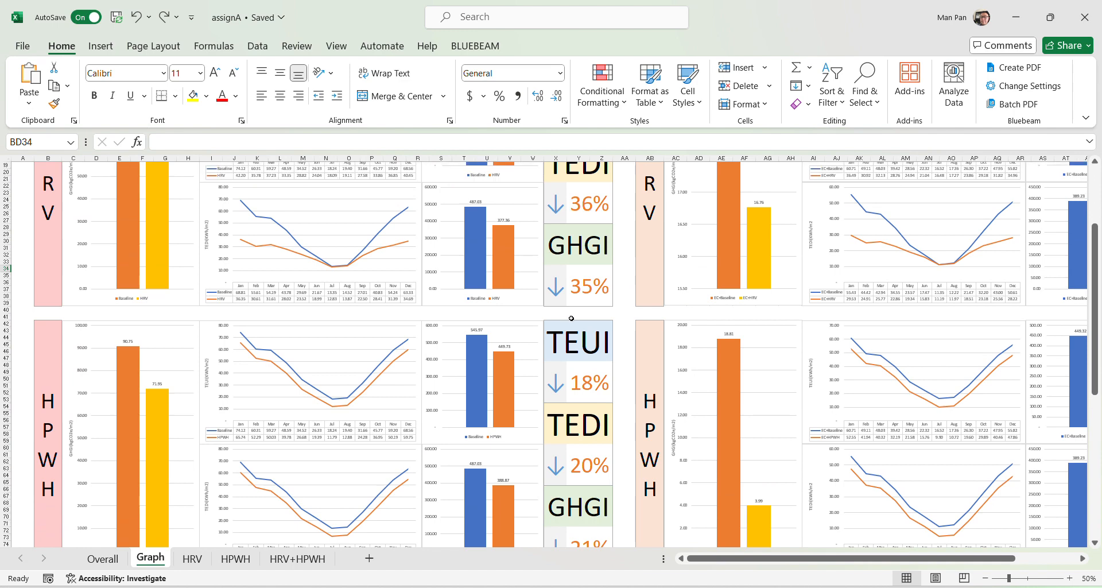
scroll(569, 317, up, 6)
scroll(571, 319, up, 1)
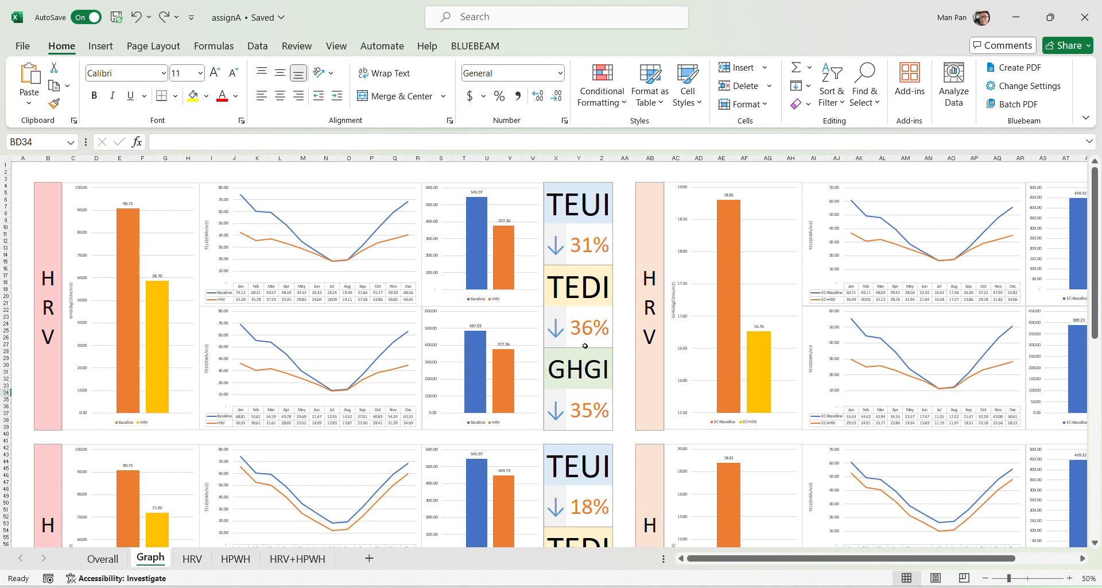
scroll(585, 345, down, 9)
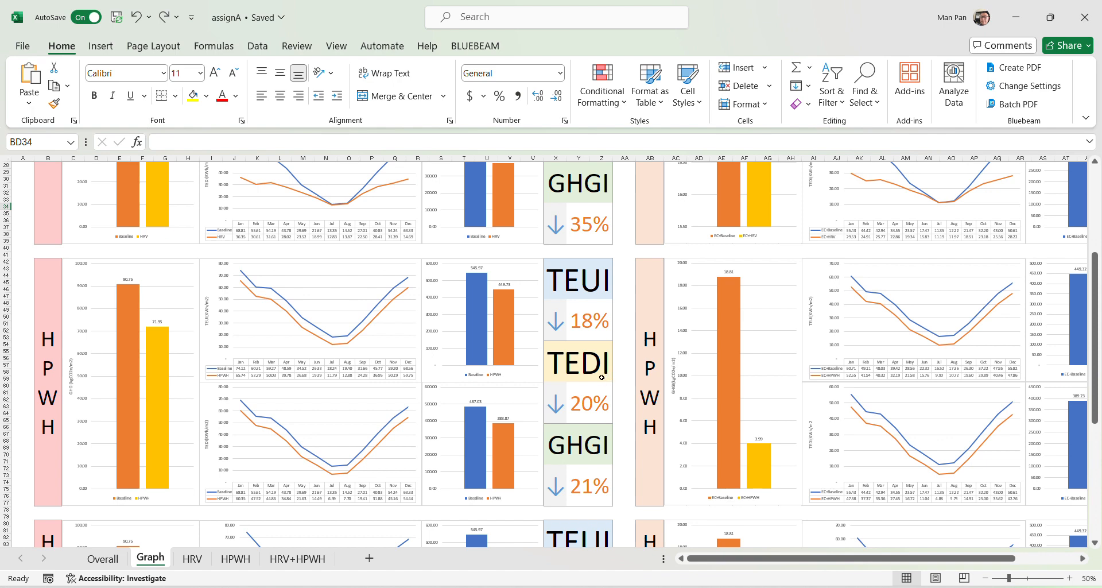
scroll(601, 377, down, 1)
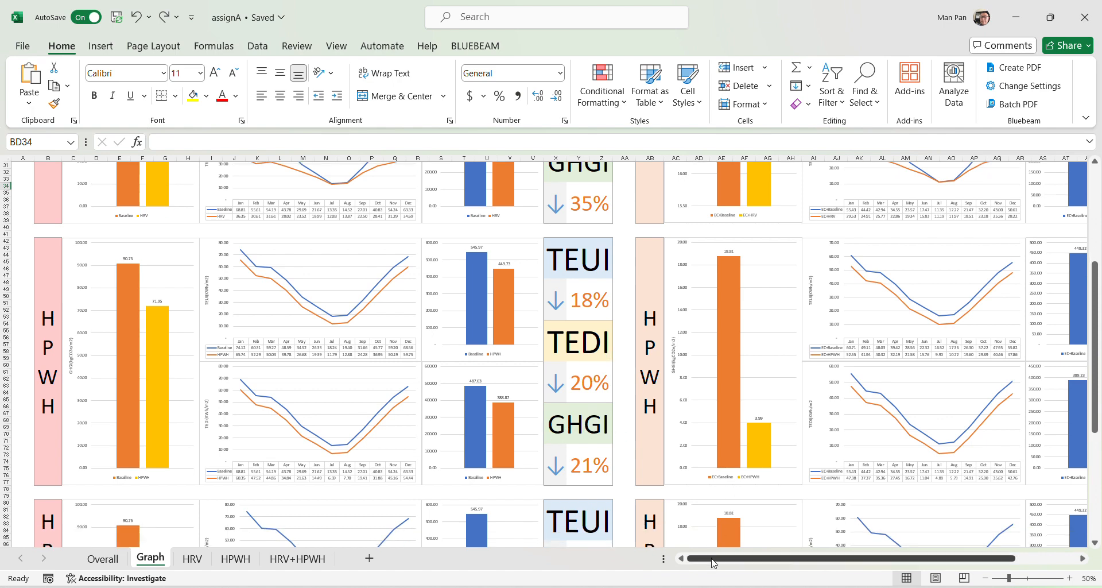
mouse_move(711, 562)
mouse_down()
mouse_move(778, 562)
mouse_move(706, 571)
mouse_up()
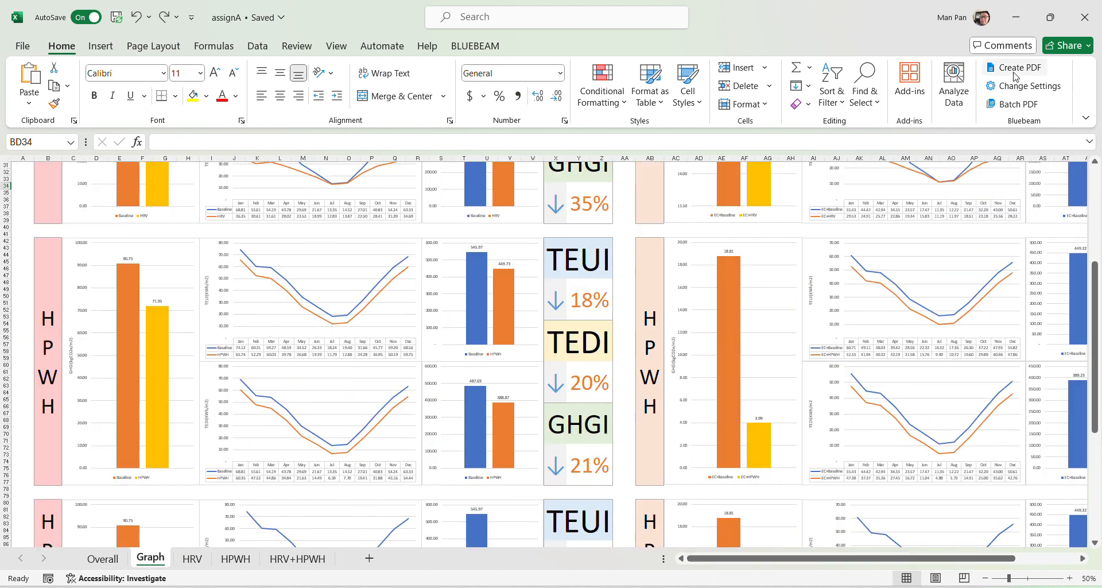
click(1014, 18)
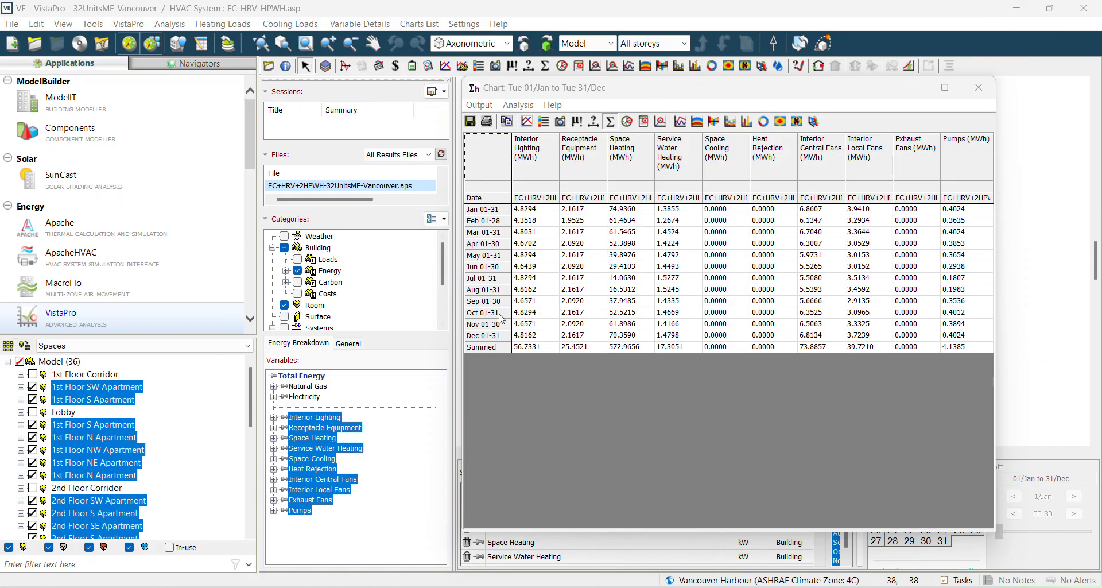